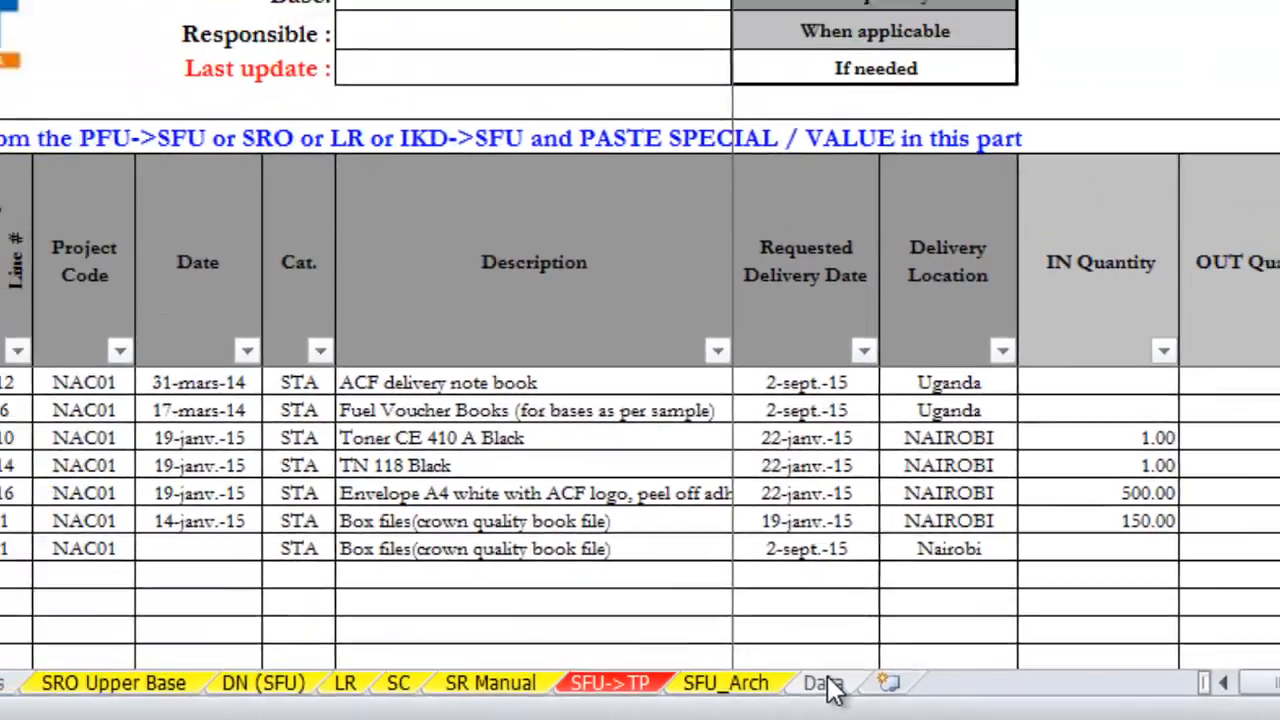
On the Data sheet, set the Mission to Kenya and the Country Code to KE
{"action": "left_click", "coordinate": [790, 670]}
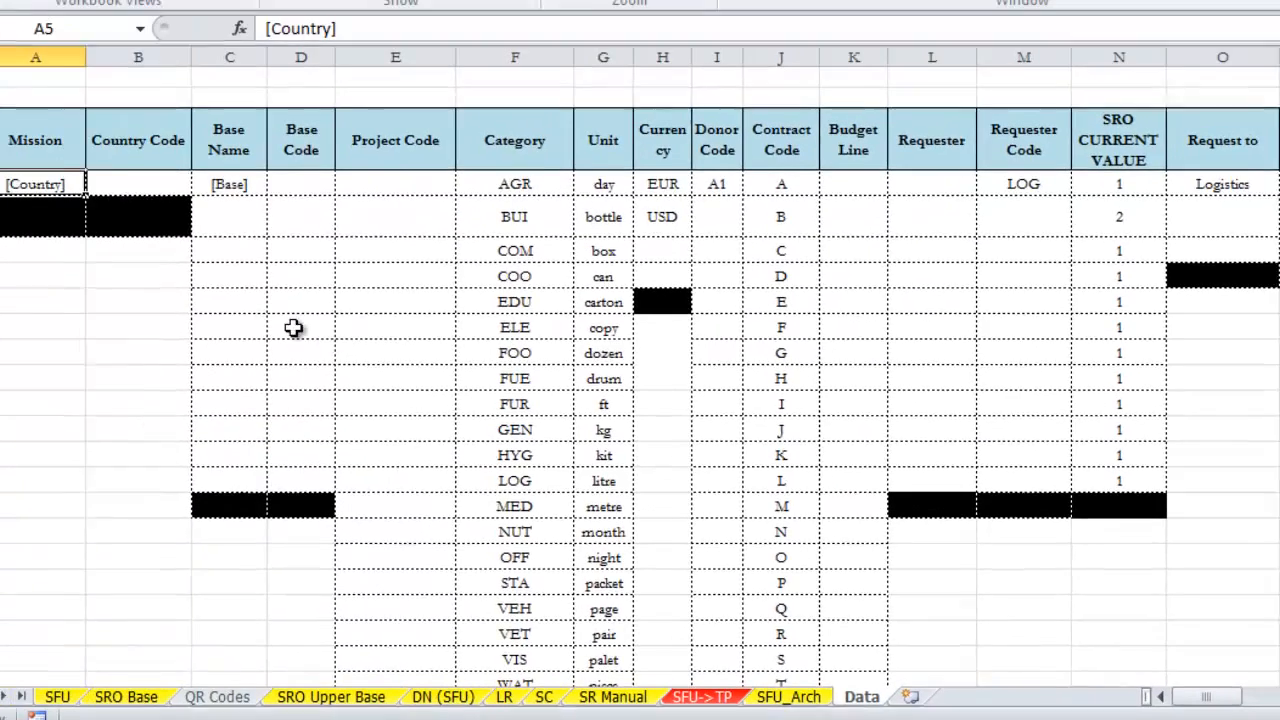
{"action": "type", "text": "Kenya"}
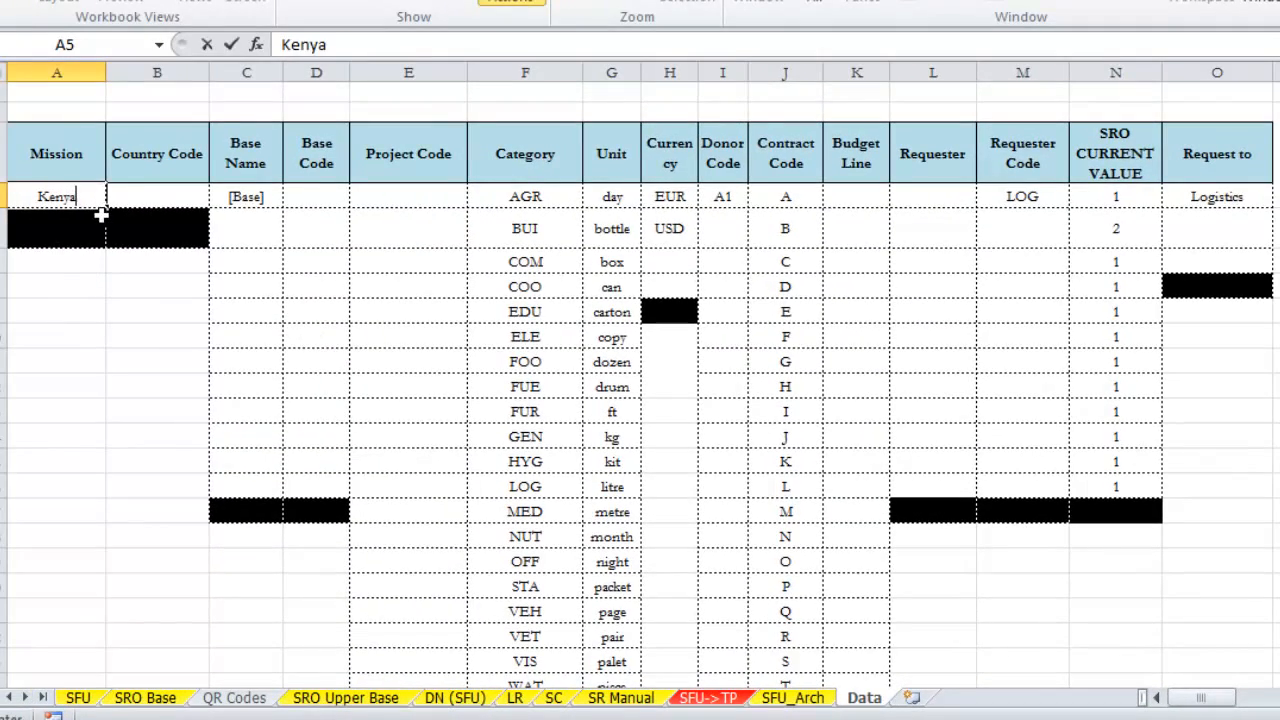
{"action": "key", "text": "Tab"}
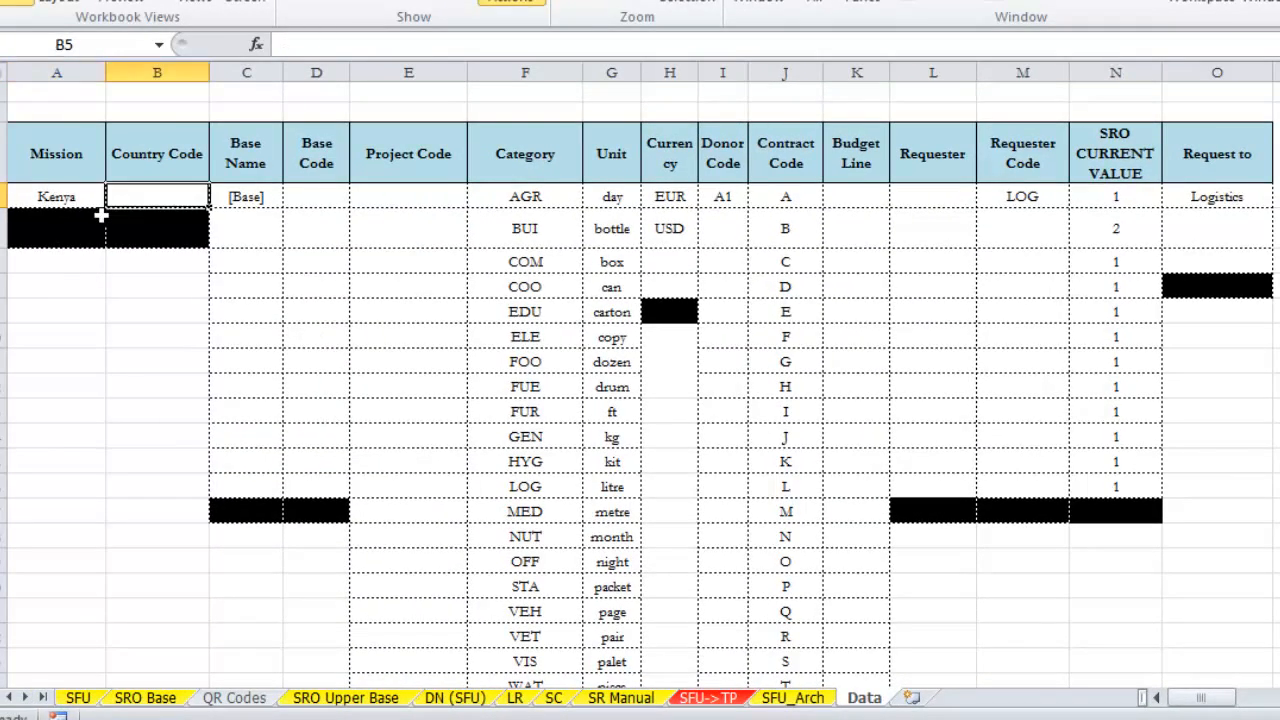
{"action": "type", "text": "KE"}
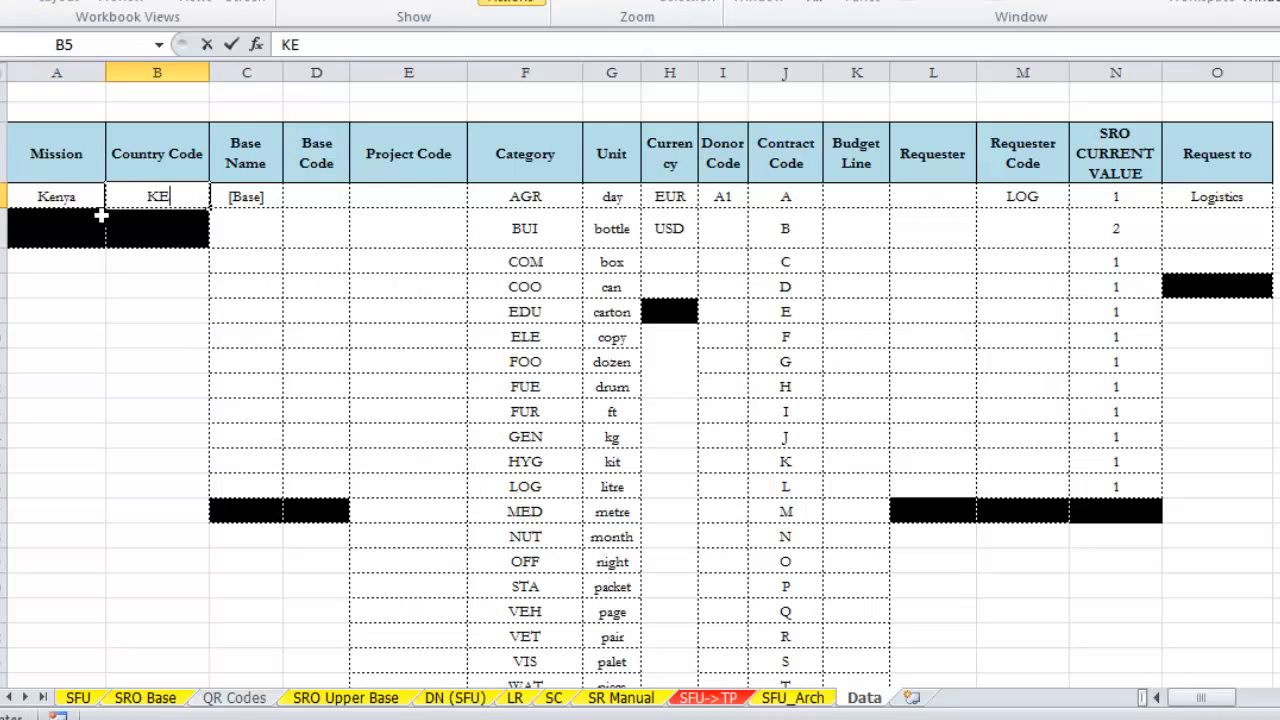
{"action": "key", "text": "Tab"}
Set the Base Name to Nairobi and the Base Code to NB in the same row
{"action": "type", "text": "Nai"}
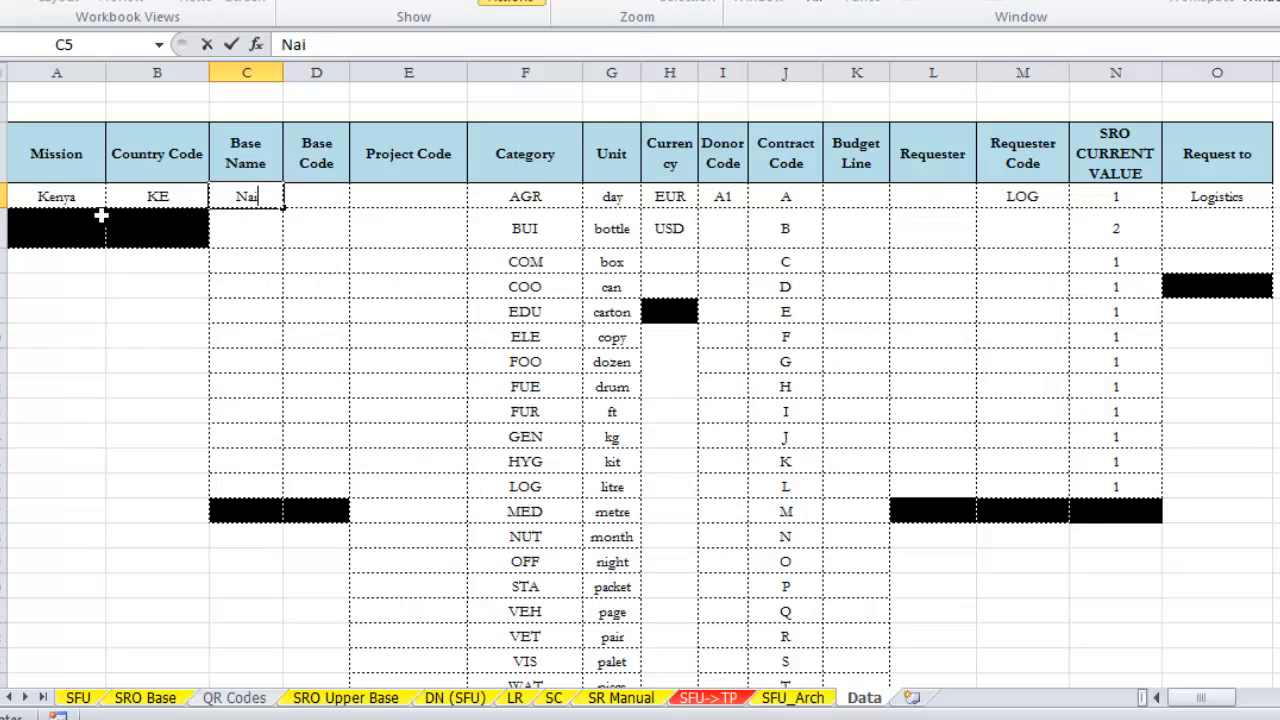
{"action": "type", "text": "robi"}
{"action": "key", "text": "Tab"}
{"action": "type", "text": "NB"}
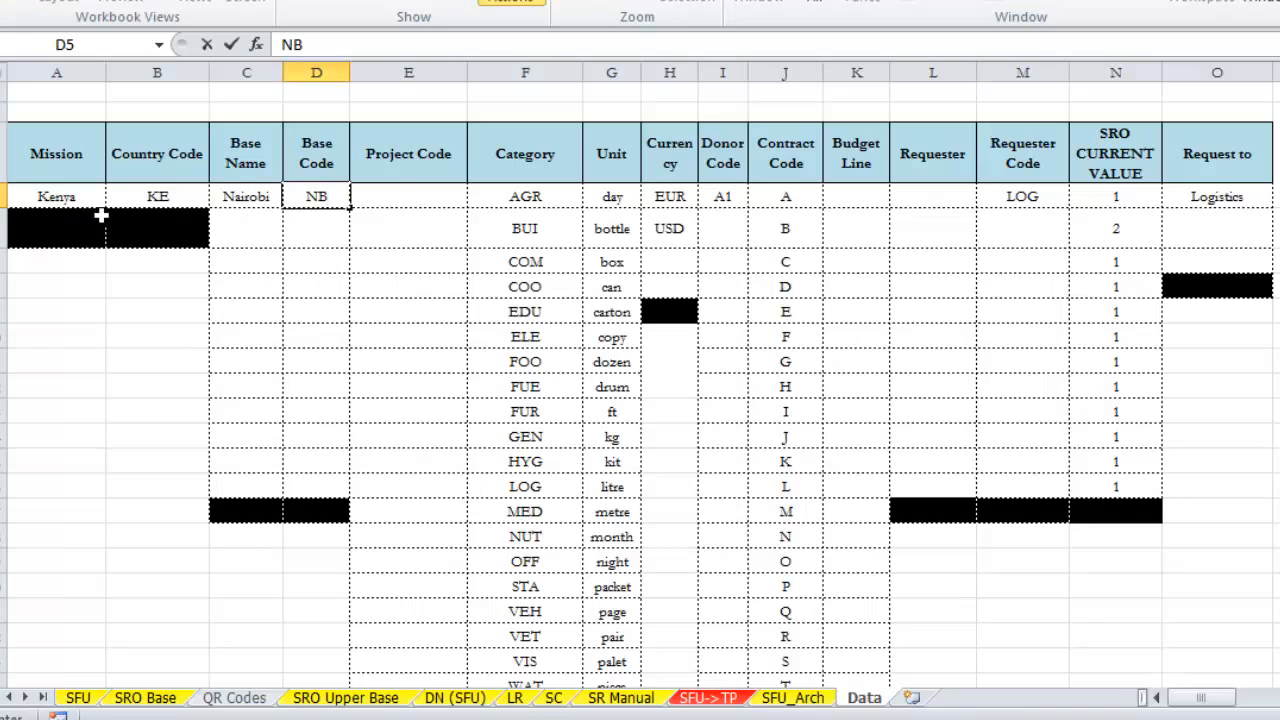
Enter the first requester's name in the Requester column beside the LOG requester code
{"action": "key", "text": "Tab"}
{"action": "key", "text": "Tab"}
{"action": "key", "text": "Tab"}
{"action": "key", "text": "Tab"}
{"action": "key", "text": "Tab"}
{"action": "key", "text": "Tab"}
{"action": "key", "text": "Tab"}
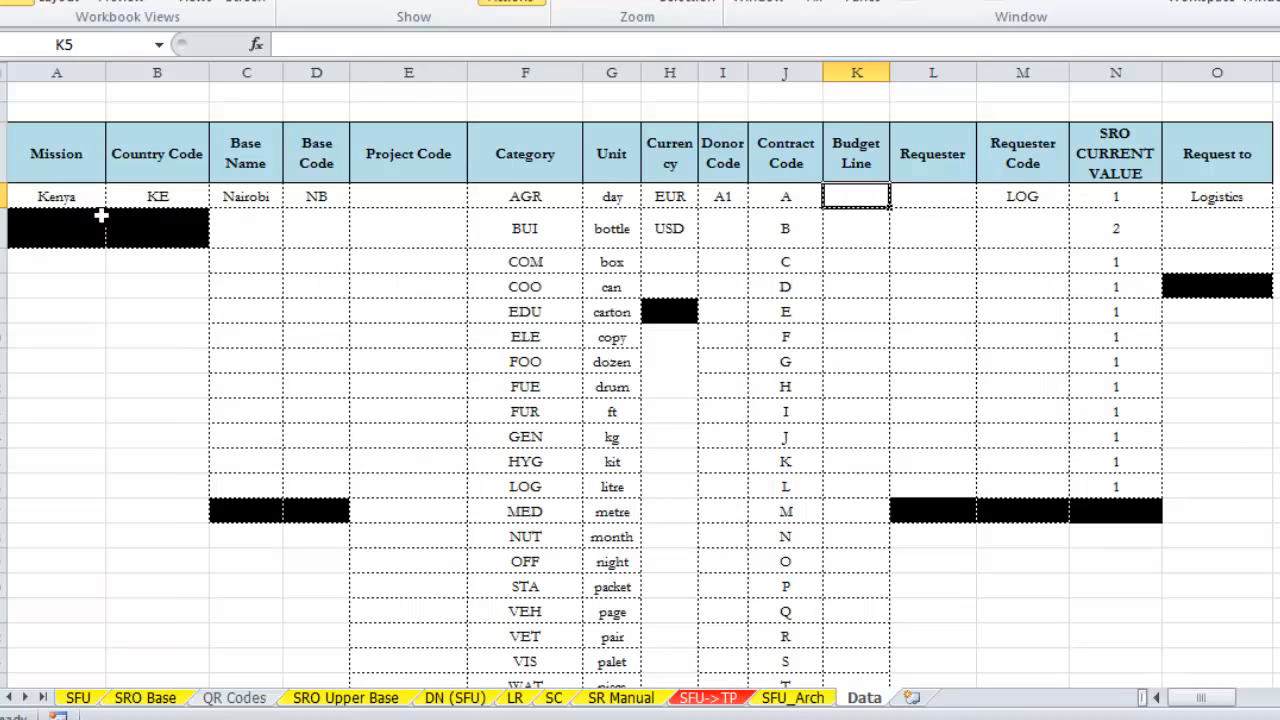
{"action": "key", "text": "Tab"}
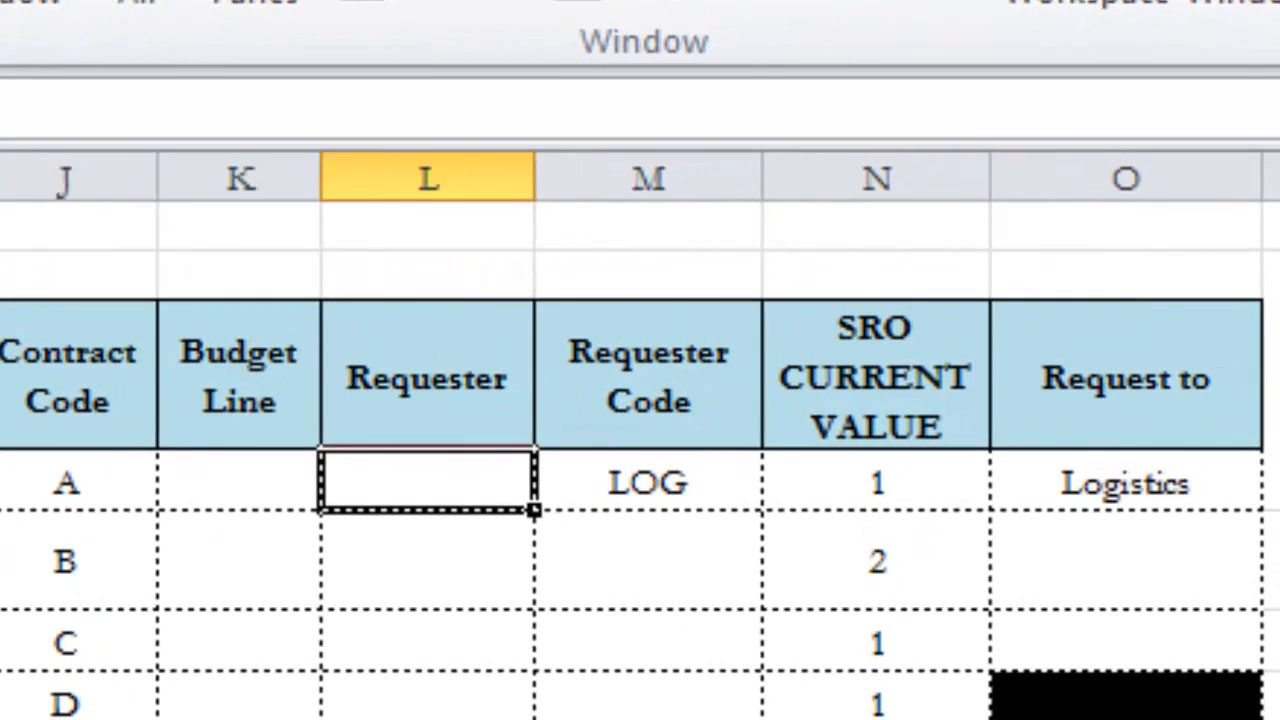
{"action": "type", "text": "Sharon"}
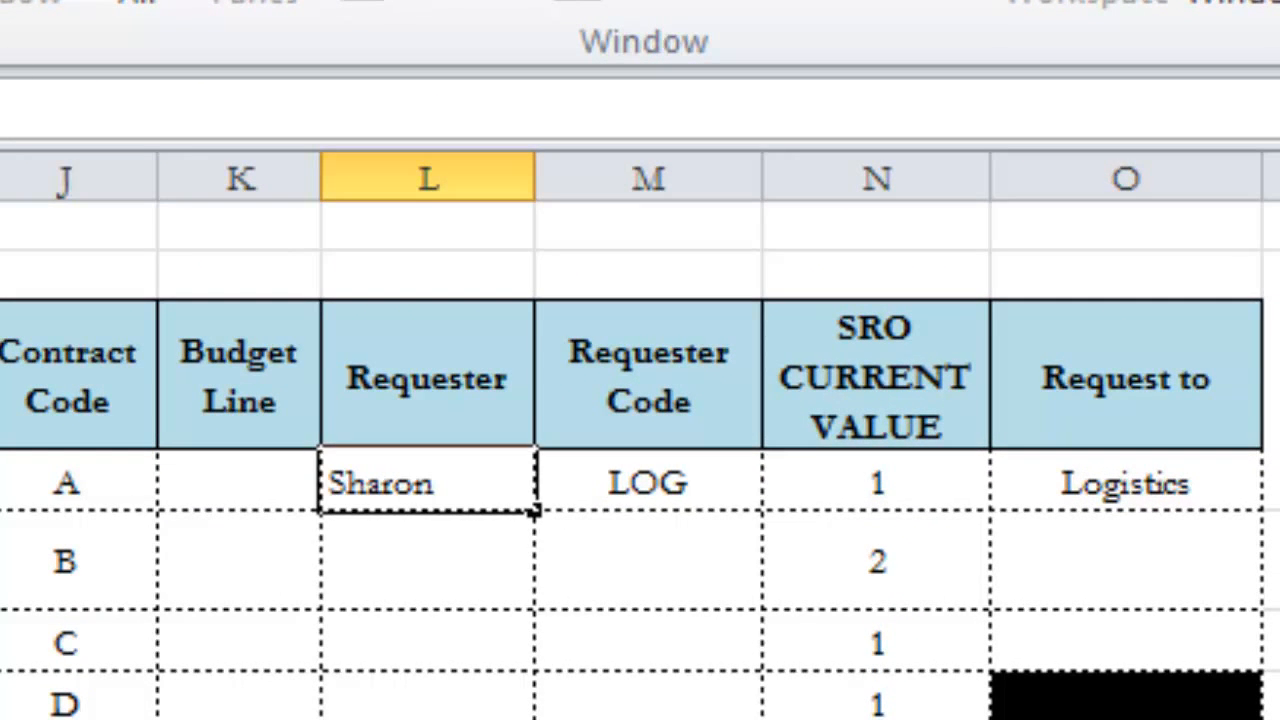
{"action": "key", "text": "Return"}
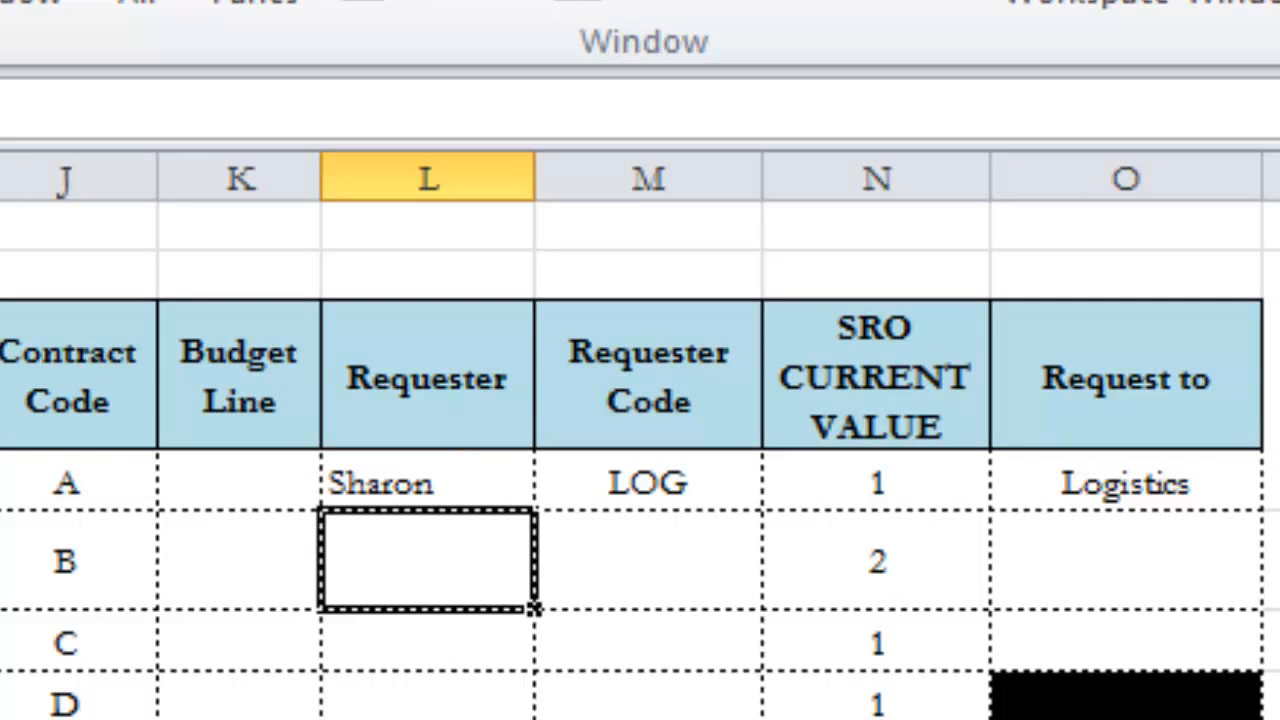
Add the second requester's name in the next row with the requester code WASH
{"action": "type", "text": "Charl"}
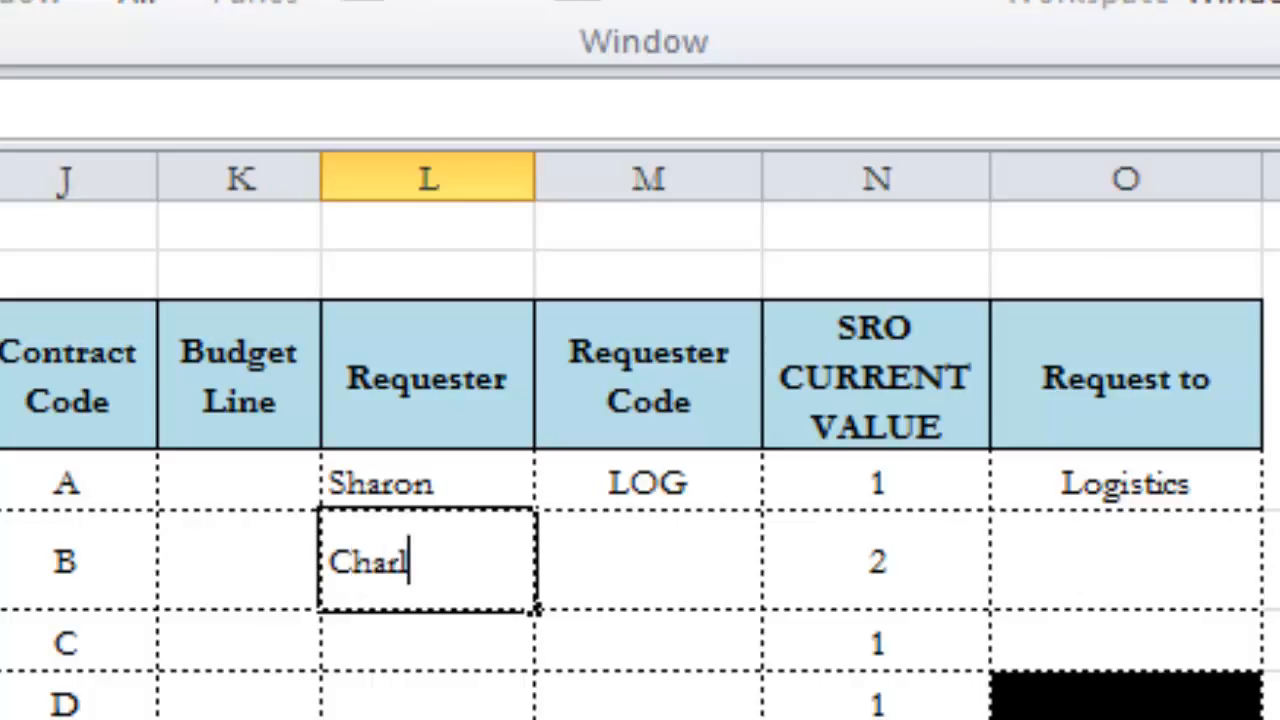
{"action": "type", "text": "es"}
{"action": "key", "text": "Tab"}
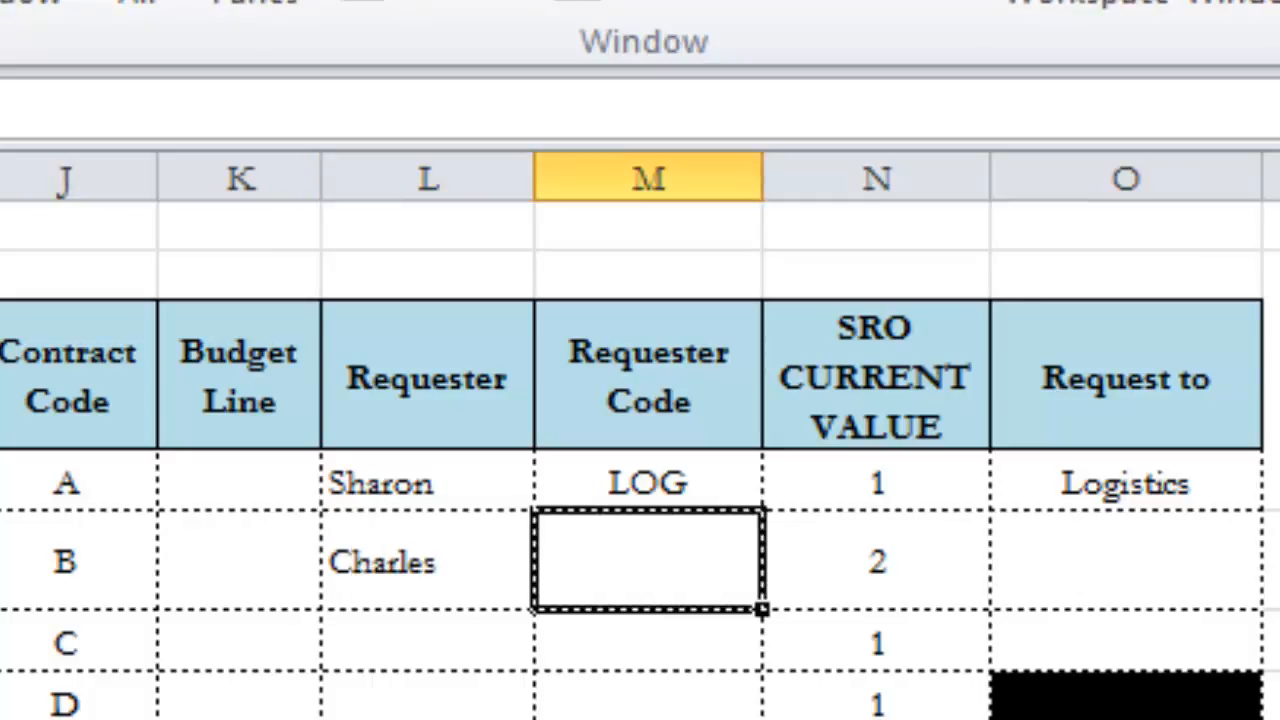
{"action": "type", "text": "WASH"}
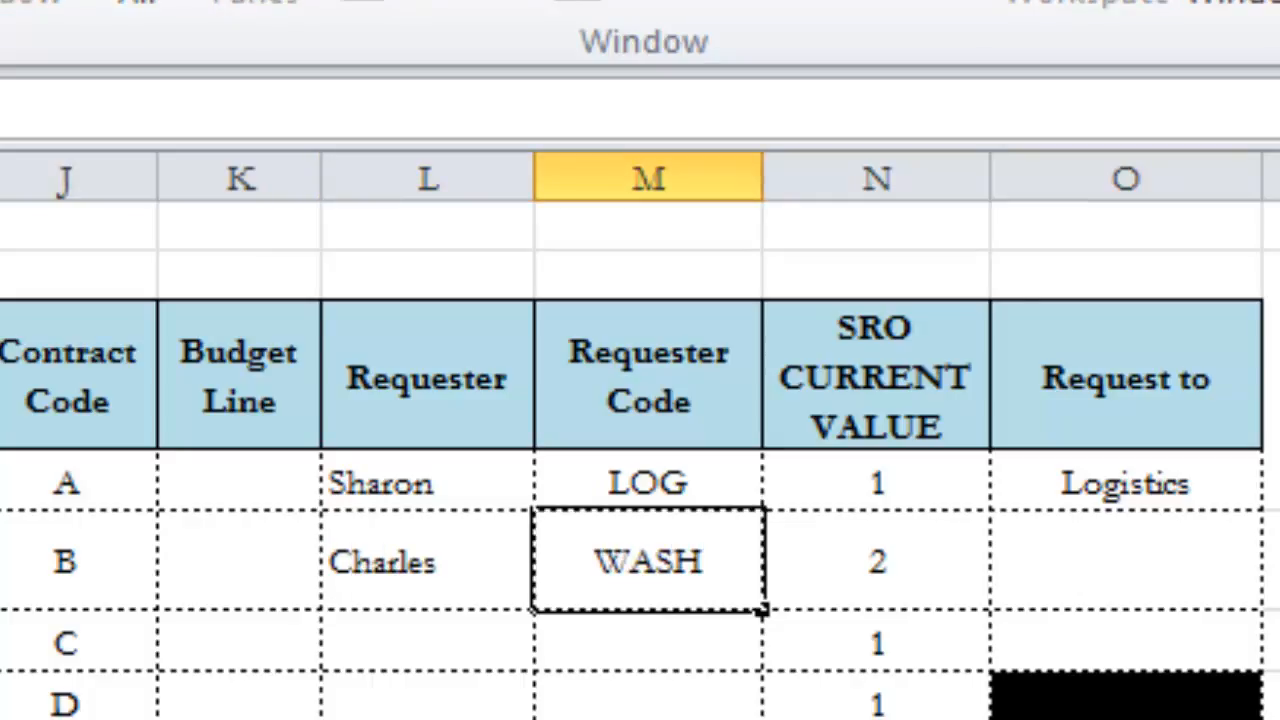
{"action": "key", "text": "Tab"}
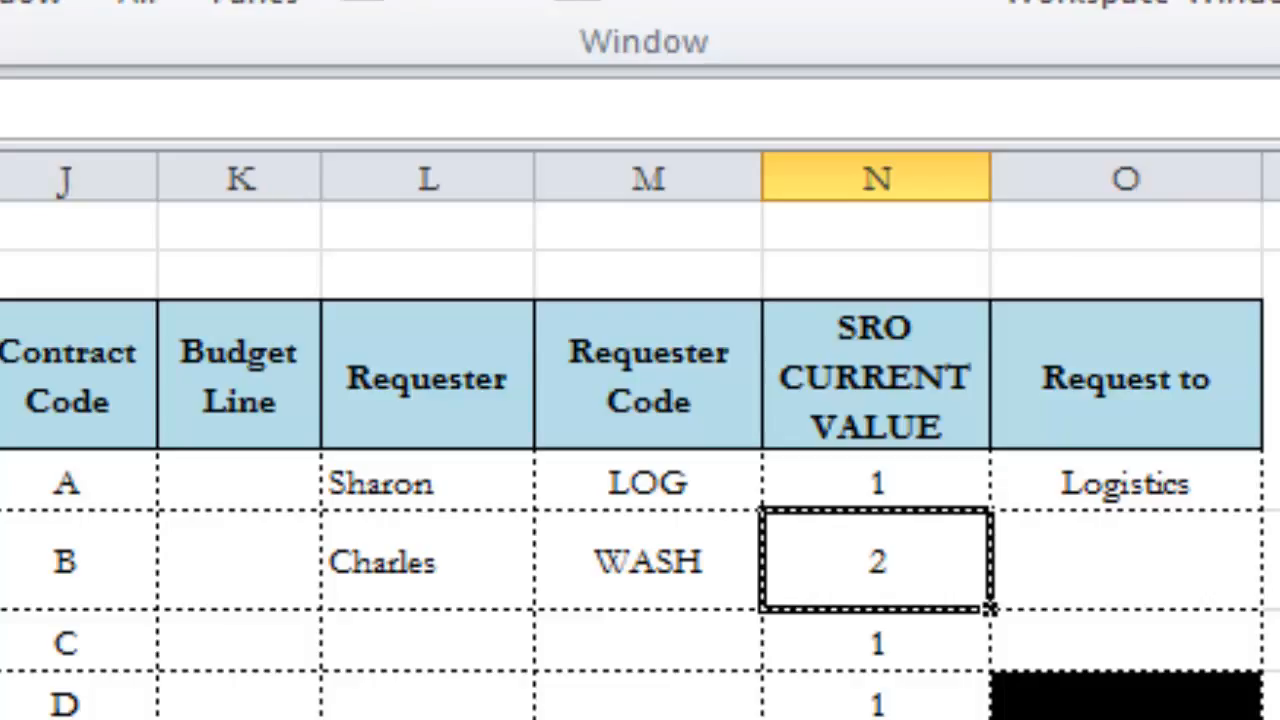
List Nairobi, Kapenguria, Isiolo and Dadaab as bases in the DELIVERY LOCATIONS table
{"action": "key", "text": "Right"}
{"action": "key", "text": "Right"}
{"action": "key", "text": "Right"}
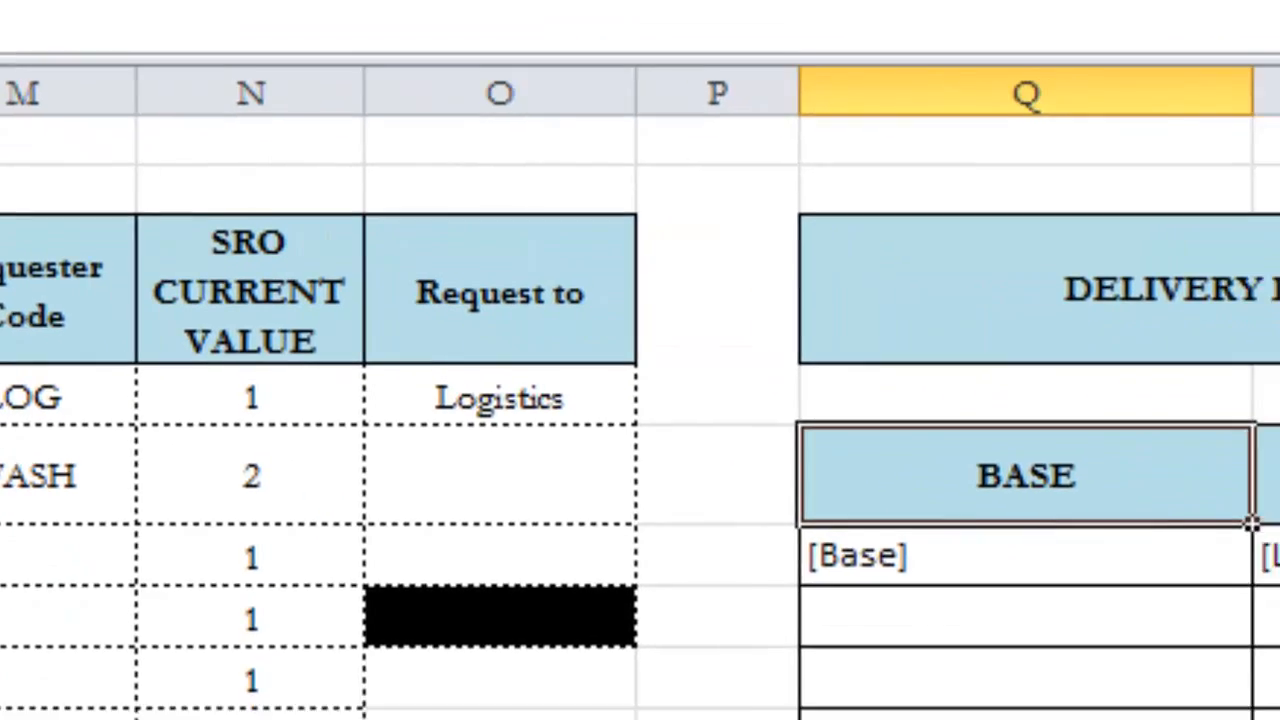
{"action": "key", "text": "Down"}
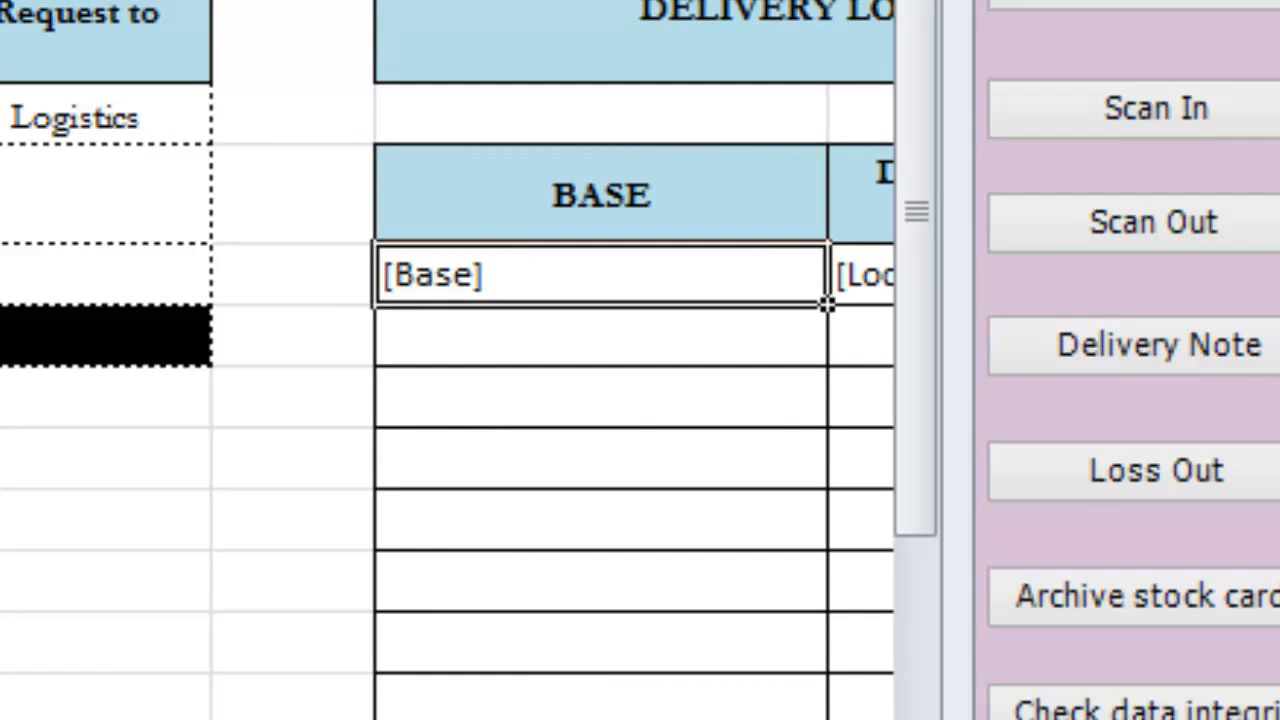
{"action": "type", "text": "Nairobi"}
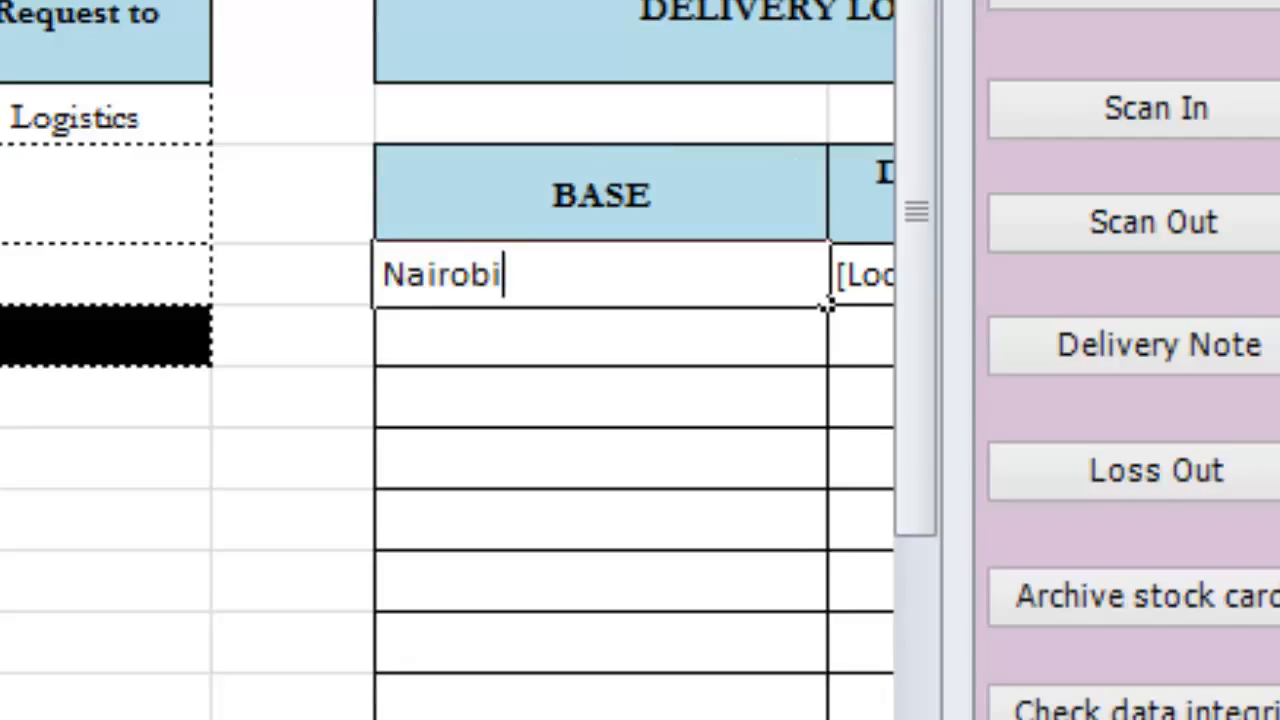
{"action": "key", "text": "Return"}
{"action": "type", "text": "Kapeng"}
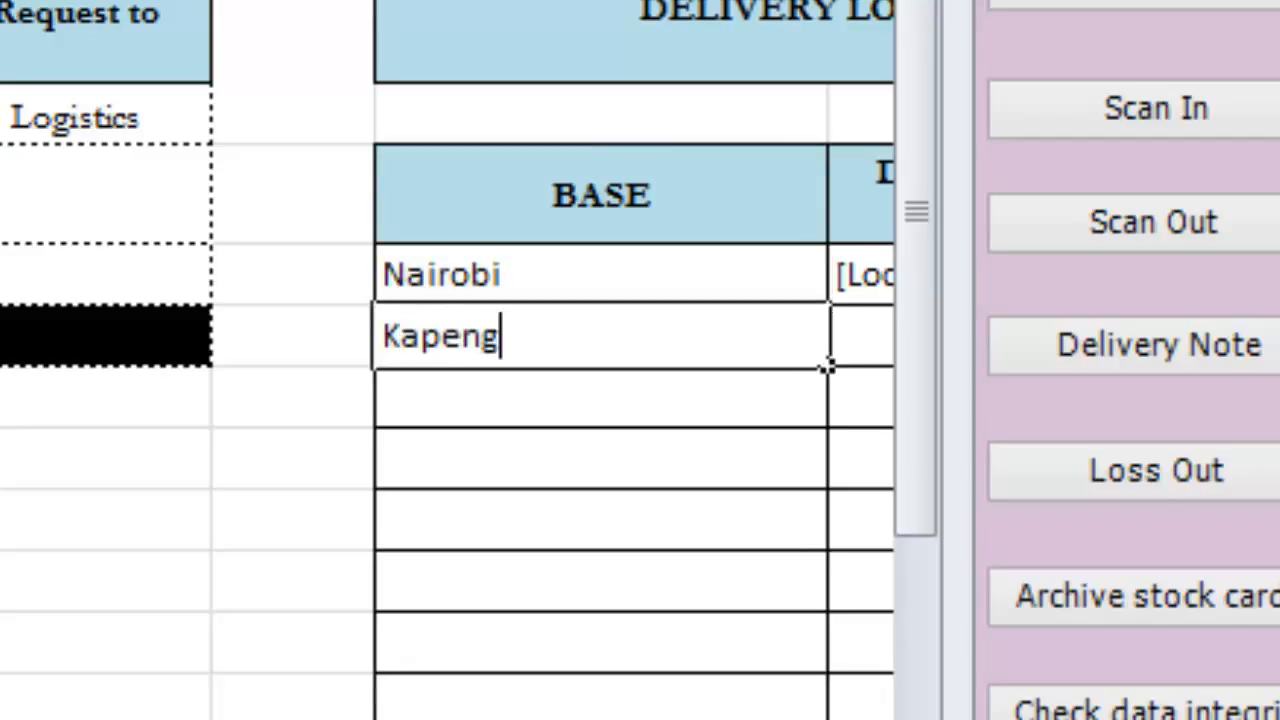
{"action": "type", "text": "ur ia"}
{"action": "key", "text": "Return"}
{"action": "type", "text": "Isiolo"}
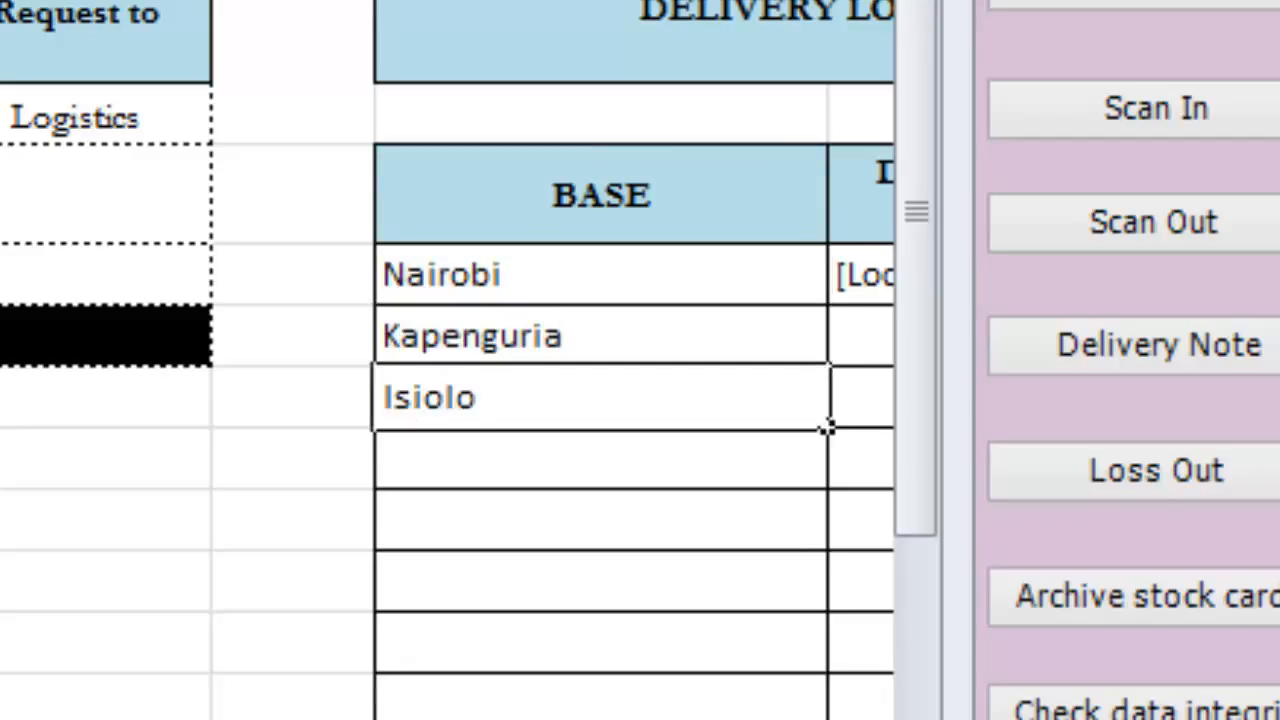
{"action": "key", "text": "Return"}
{"action": "type", "text": "Dadaab"}
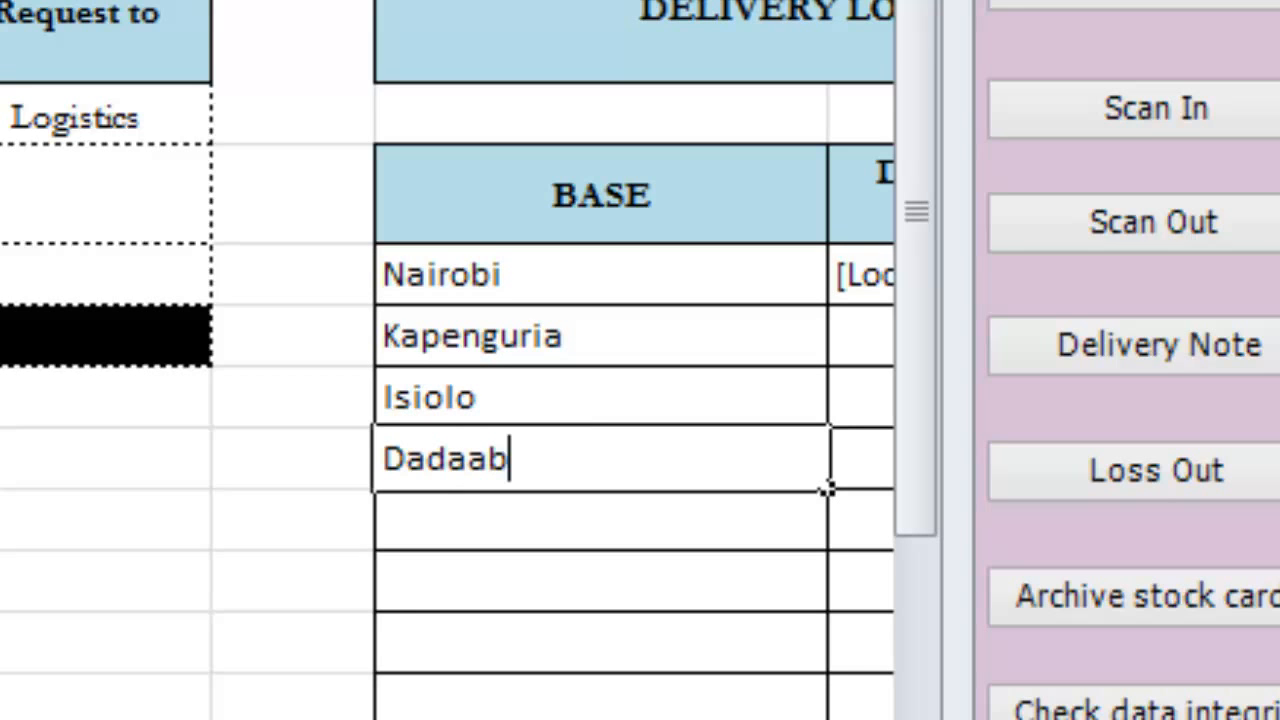
Set the DN CURRENT VALUE beside the delivery locations table to 1
{"action": "key", "text": "Right"}
{"action": "key", "text": "Right"}
{"action": "key", "text": "Right"}
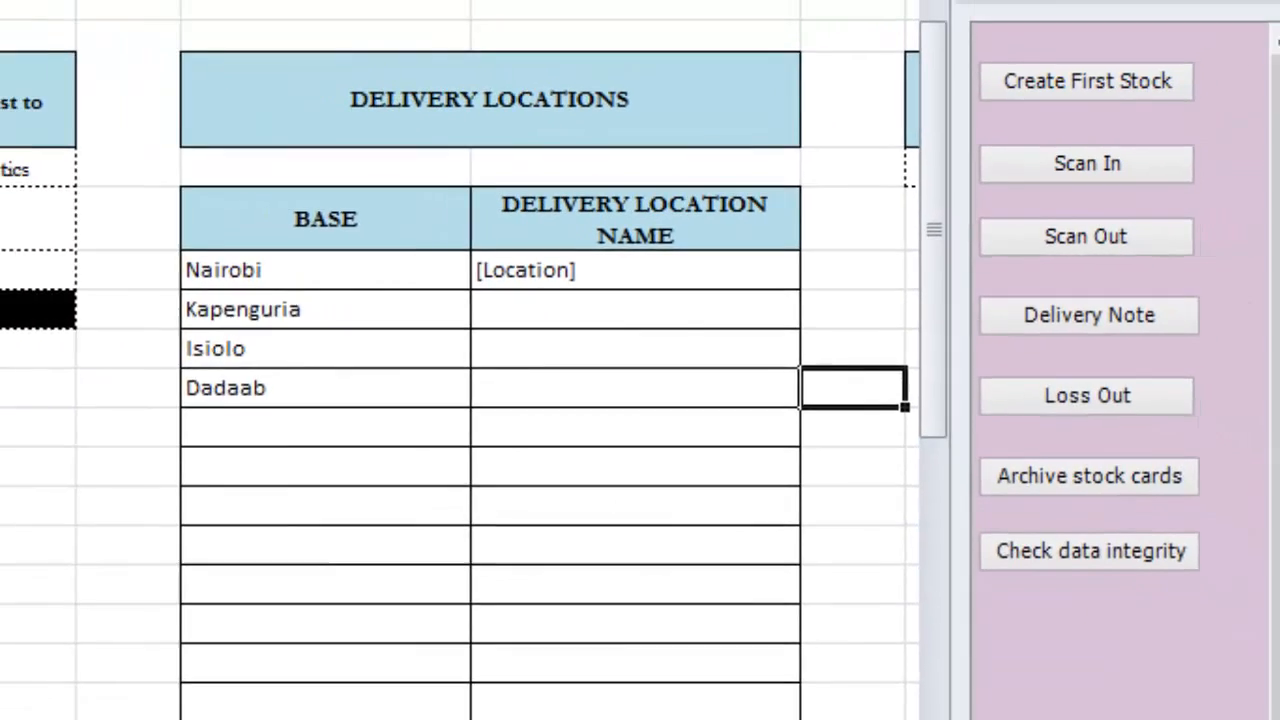
{"action": "key", "text": "Right"}
{"action": "key", "text": "Up"}
{"action": "key", "text": "Up"}
{"action": "key", "text": "Up"}
{"action": "key", "text": "Up"}
{"action": "key", "text": "Up"}
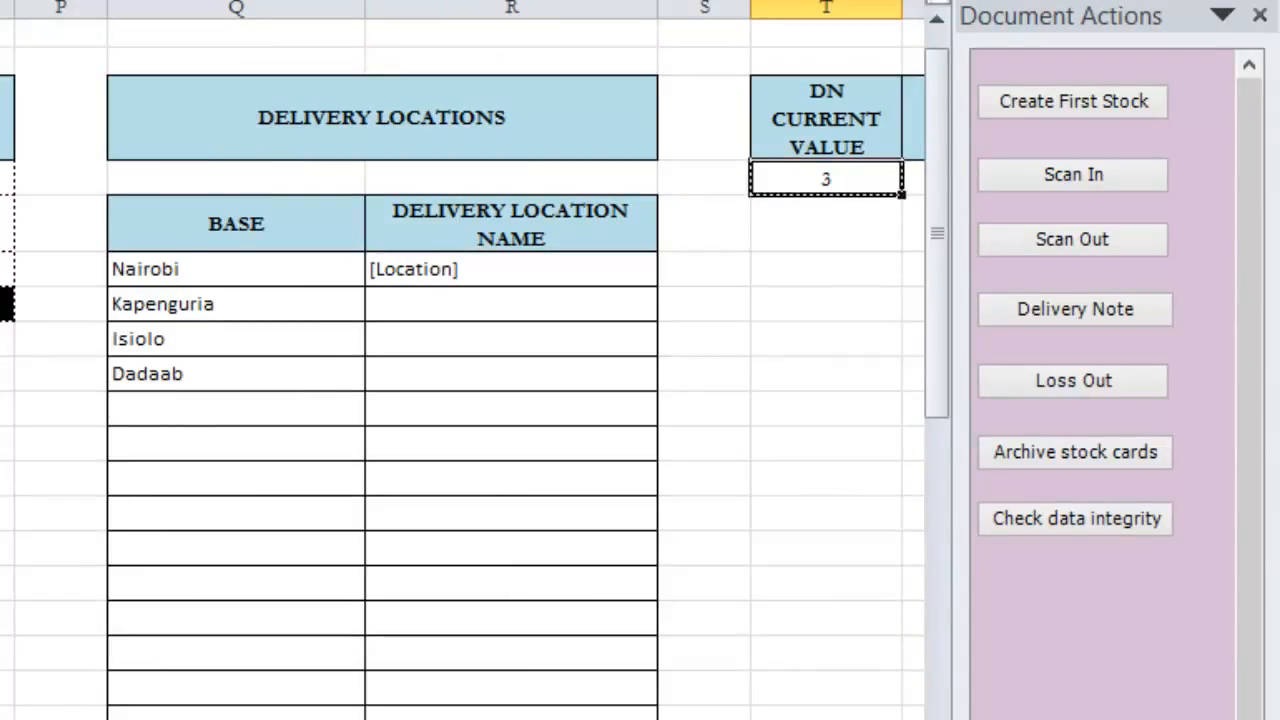
{"action": "type", "text": "1"}
{"action": "key", "text": "Right"}
{"action": "key", "text": "Right"}
{"action": "key", "text": "Left"}
{"action": "key", "text": "Left"}
{"action": "key", "text": "Left"}
{"action": "key", "text": "Left"}
{"action": "key", "text": "Left"}
{"action": "key", "text": "Left"}
{"action": "key", "text": "Left"}
{"action": "key", "text": "Left"}
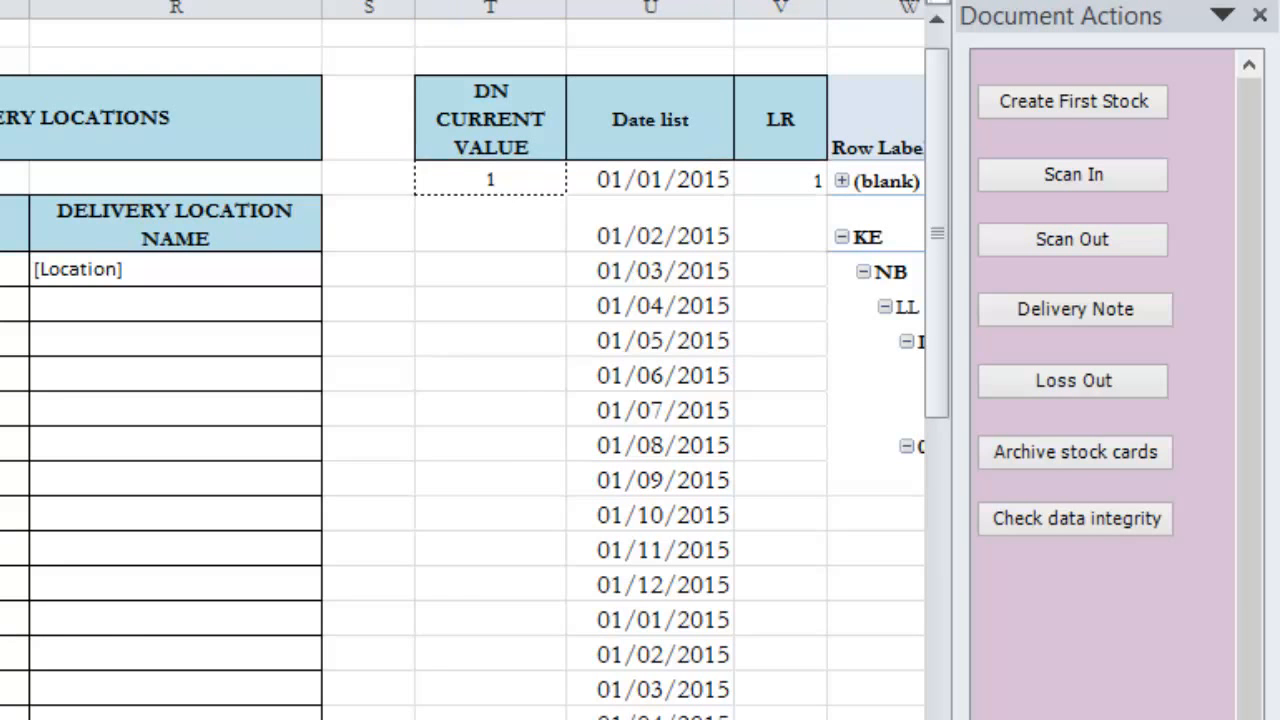
{"action": "key", "text": "Left"}
{"action": "key", "text": "Left"}
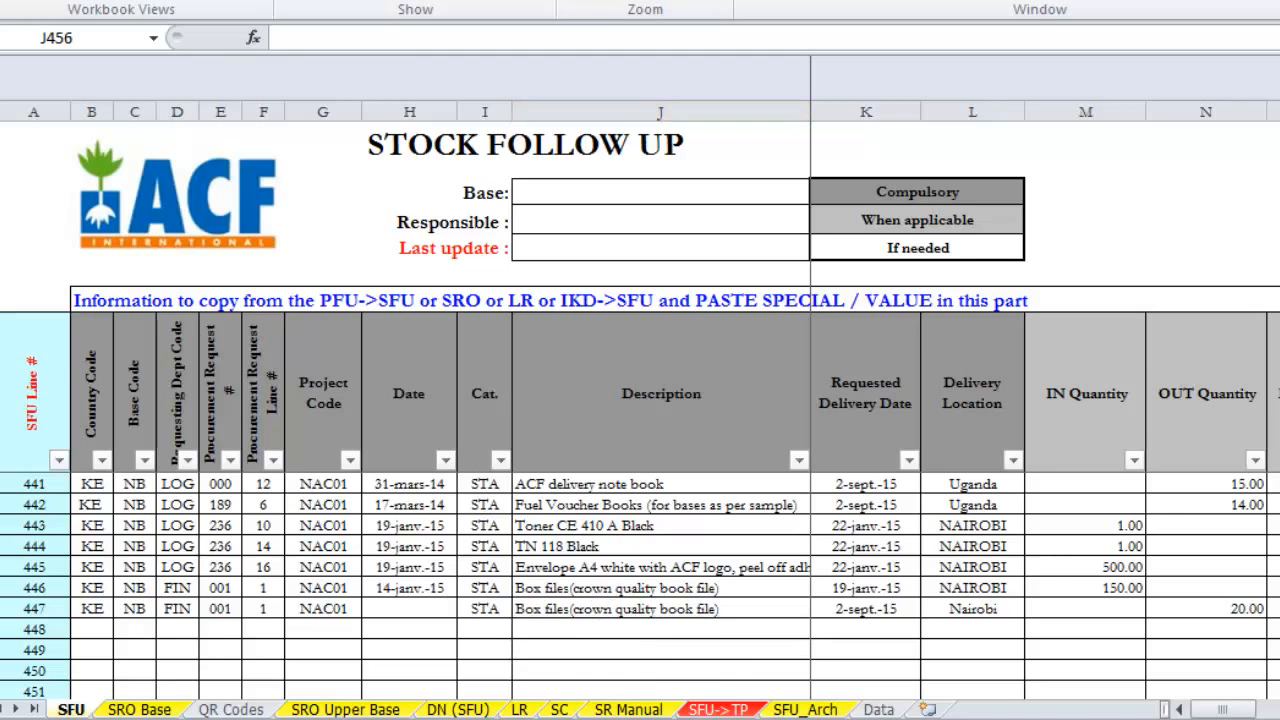
Switch to the Procurement Follow-Up workbook and examine PFU lines 560 to 564, from BLANKET down to the Macbook Pro
{"action": "mouse_move", "coordinate": [776, 716]}
{"action": "left_click", "coordinate": [657, 647]}
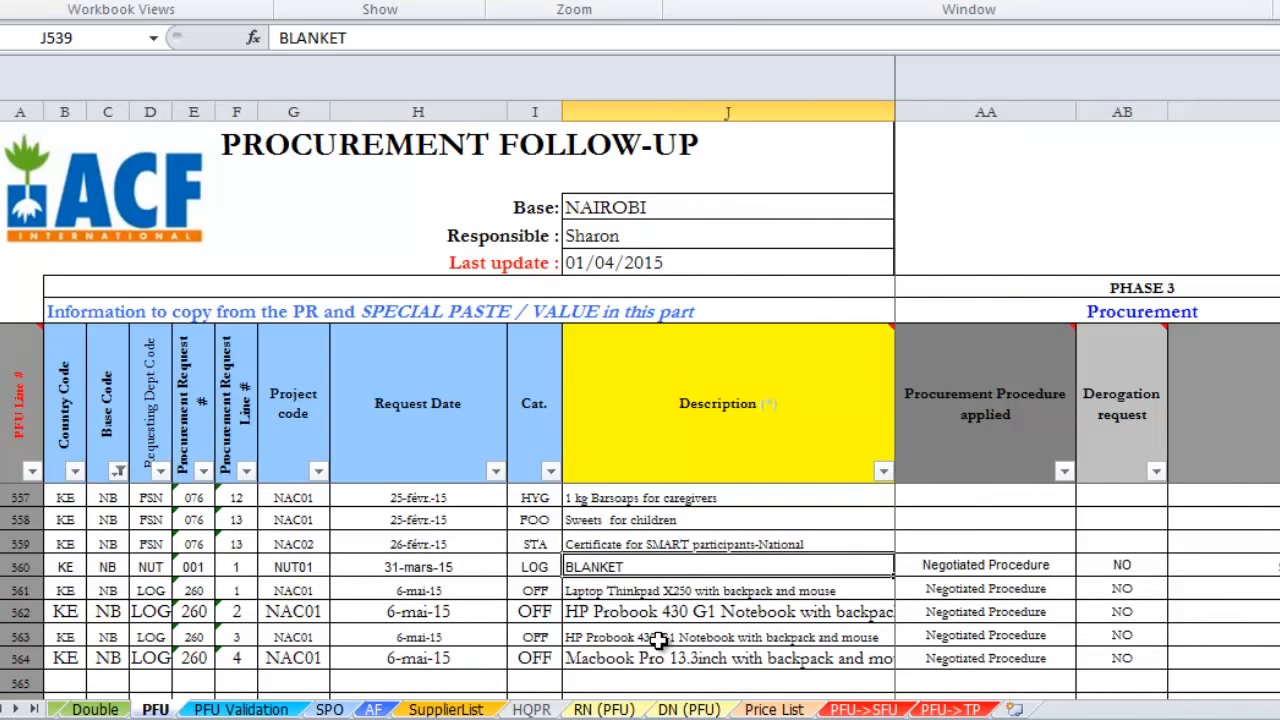
{"action": "key", "text": "Down"}
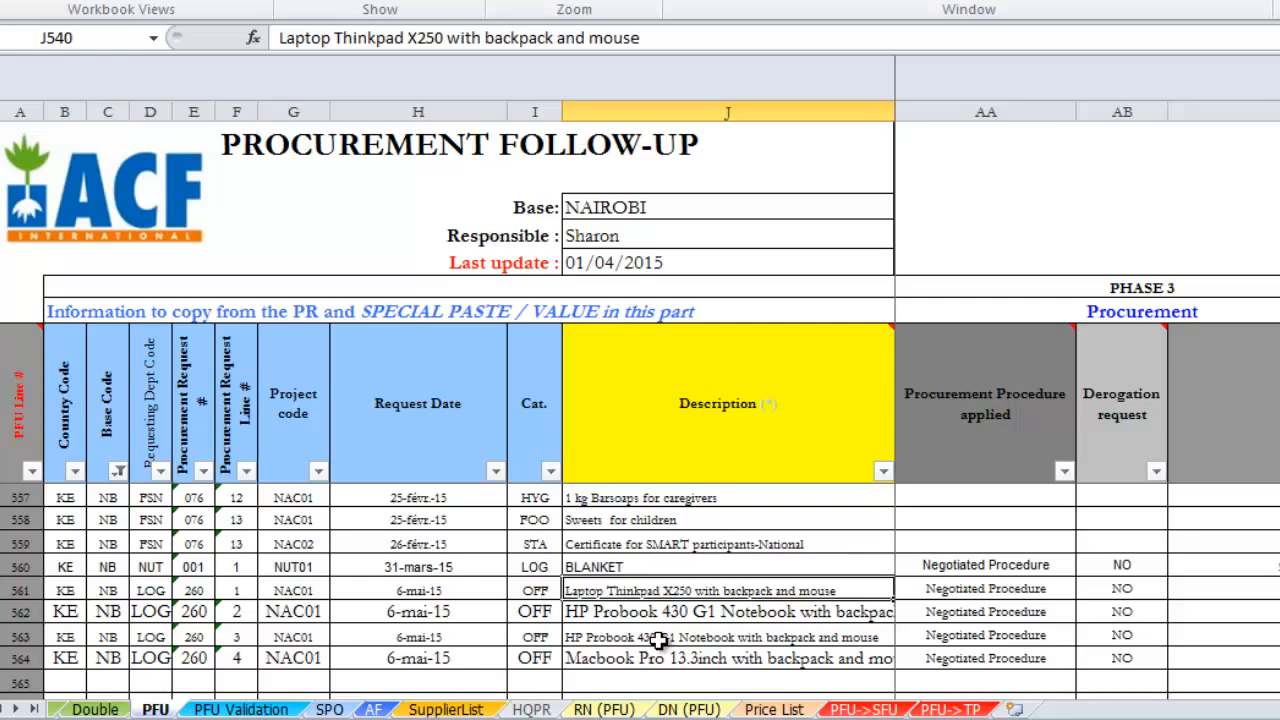
{"action": "key", "text": "Up"}
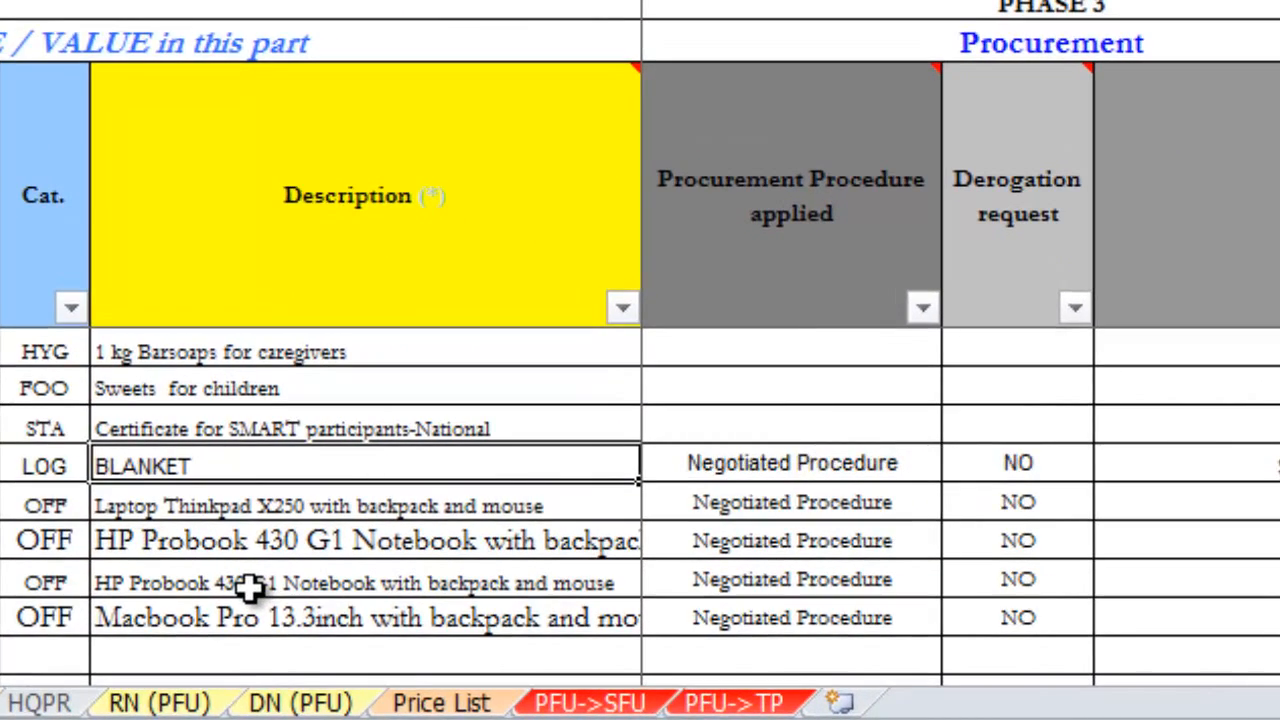
{"action": "key", "text": "Down"}
{"action": "key", "text": "Down"}
{"action": "key", "text": "Down"}
{"action": "key", "text": "Down"}
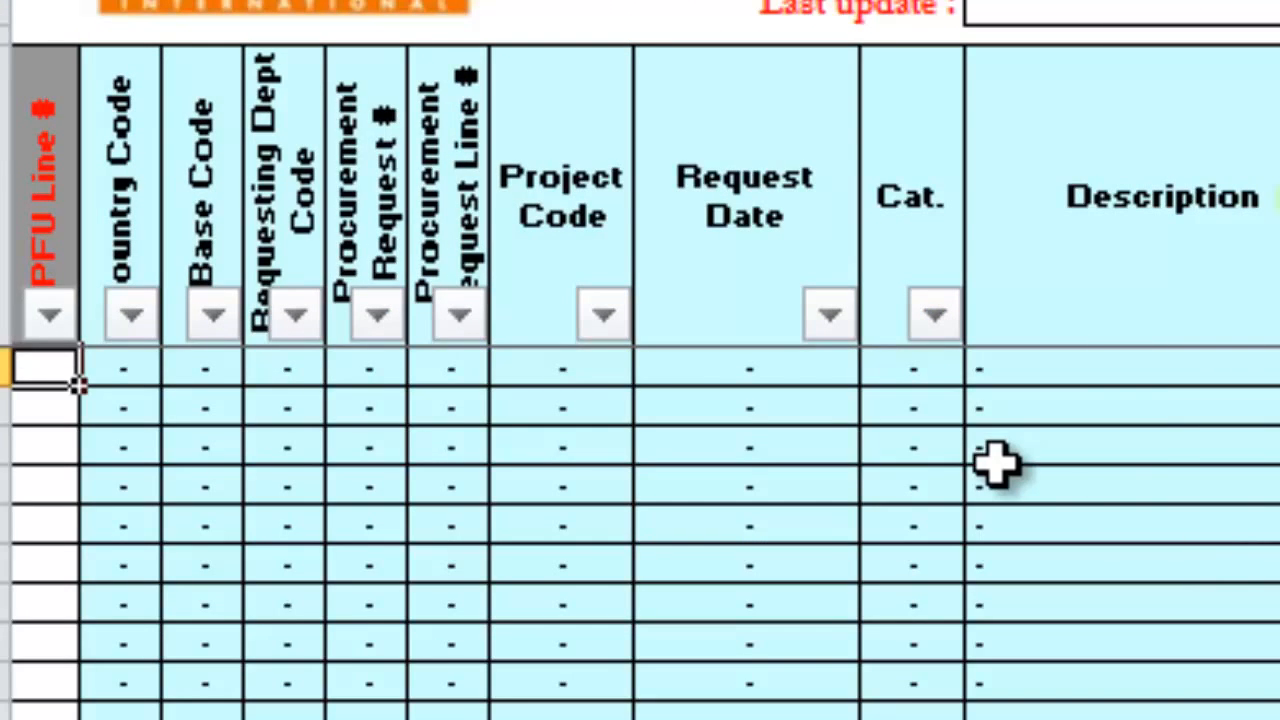
Enter PFU line numbers 560 to 564 in the PFU Line # column of PFU->SFU and copy the filled range B8:V12
{"action": "type", "text": "56-"}
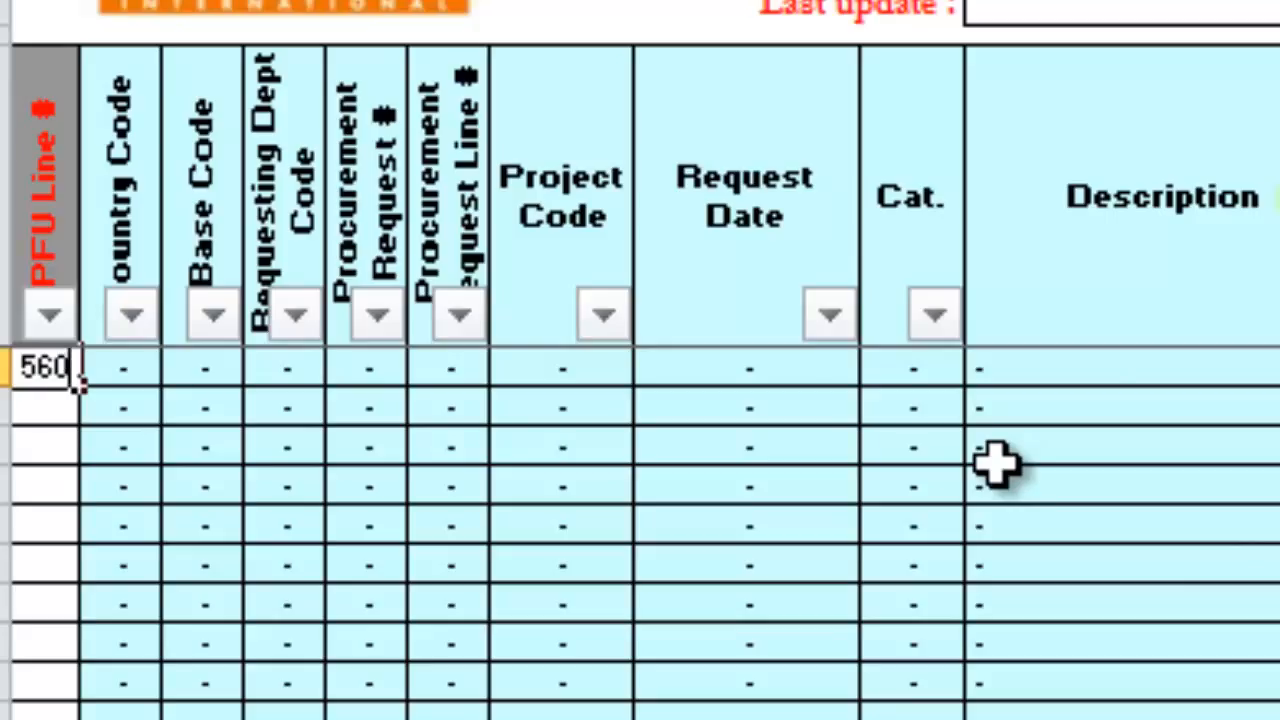
{"action": "key", "text": "Return"}
{"action": "type", "text": "561"}
{"action": "key", "text": "Return"}
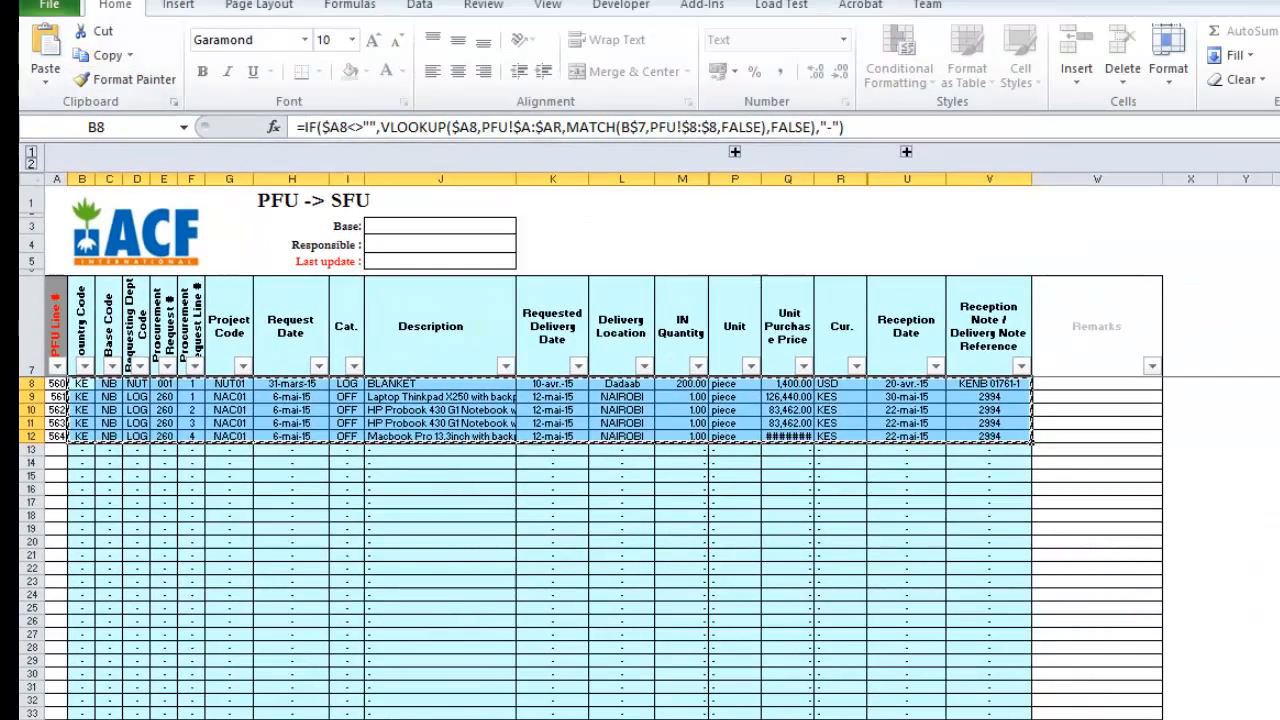
Switch to the Stock Follow Up workbook and try to paste the copied rows as values from cell B456 on the SFU sheet
{"action": "left_click", "coordinate": [752, 718]}
{"action": "left_click", "coordinate": [846, 653]}
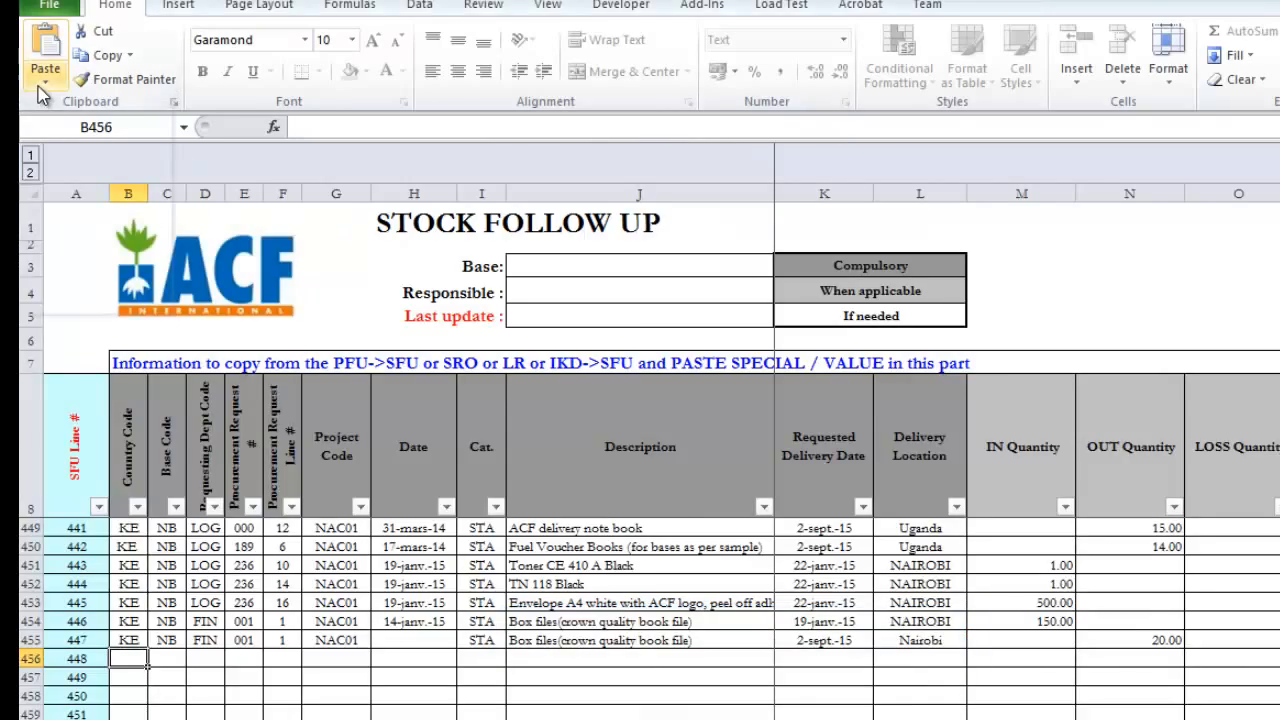
{"action": "left_click", "coordinate": [45, 88]}
{"action": "left_click", "coordinate": [25, 220]}
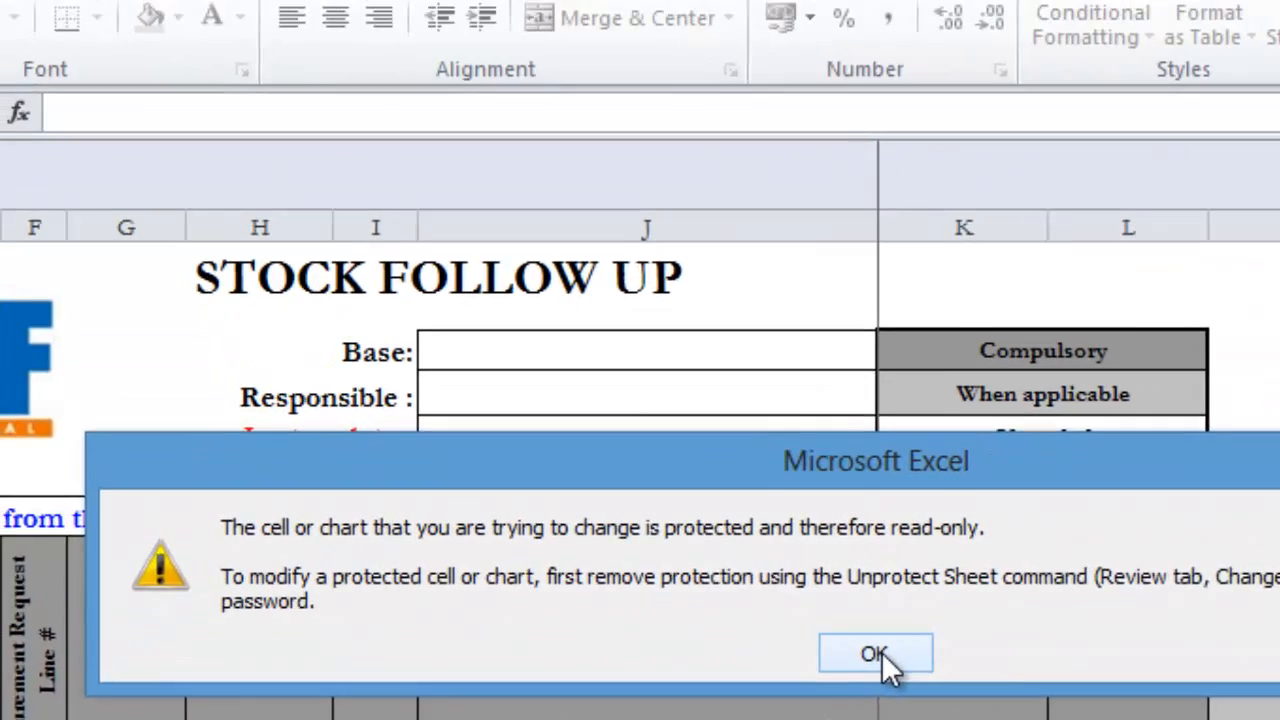
{"action": "left_click", "coordinate": [662, 362]}
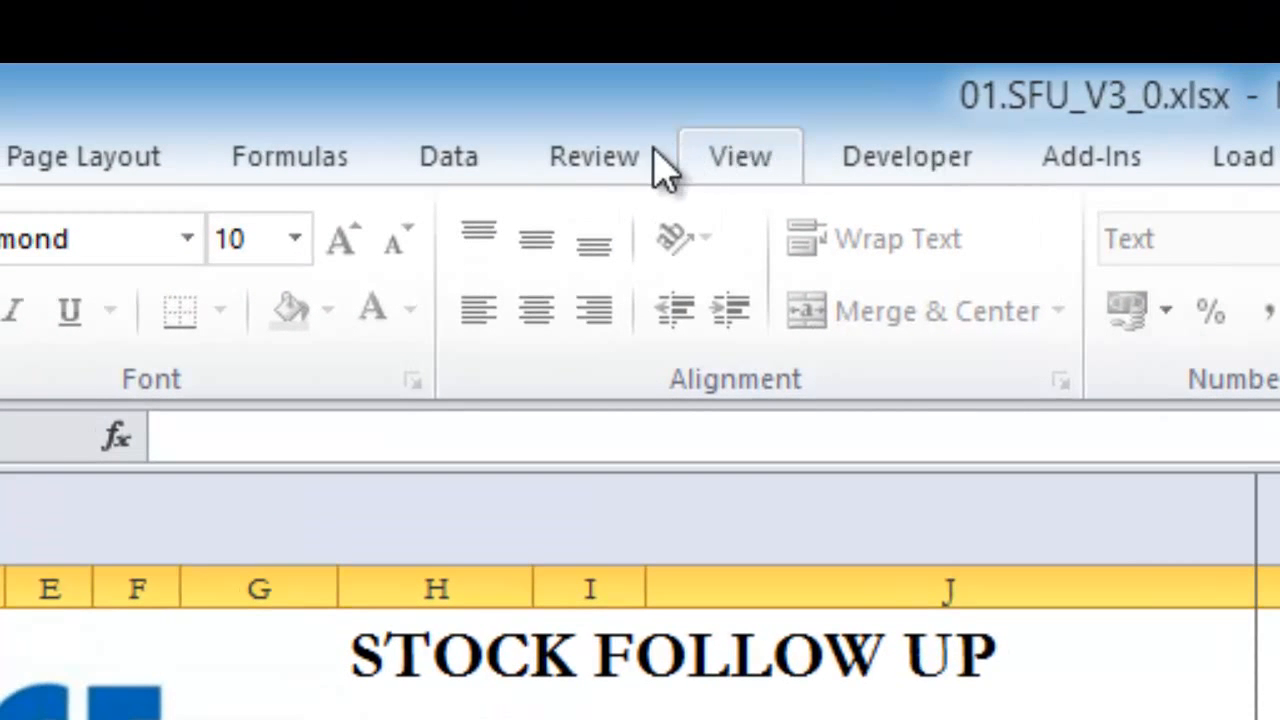
Unprotect the SFU sheet by entering the sheet protection password
{"action": "left_click", "coordinate": [648, 172]}
{"action": "left_click", "coordinate": [1000, 306]}
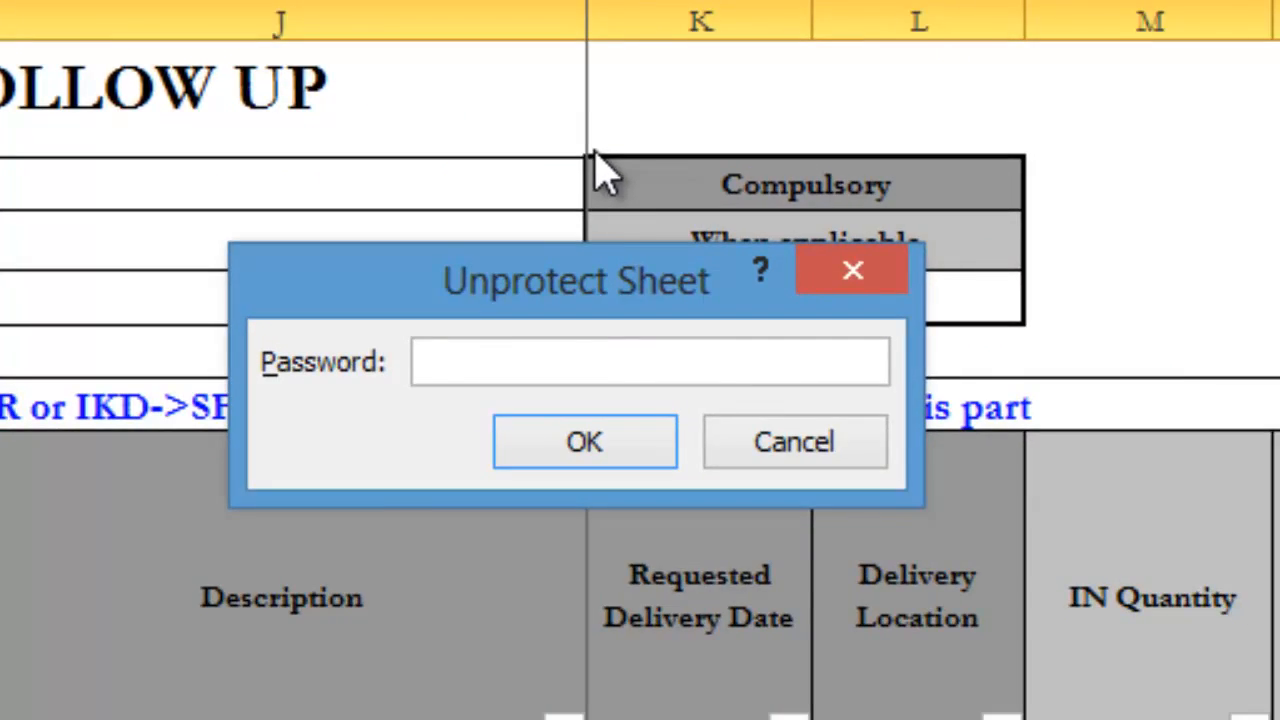
{"action": "type", "text": "******"}
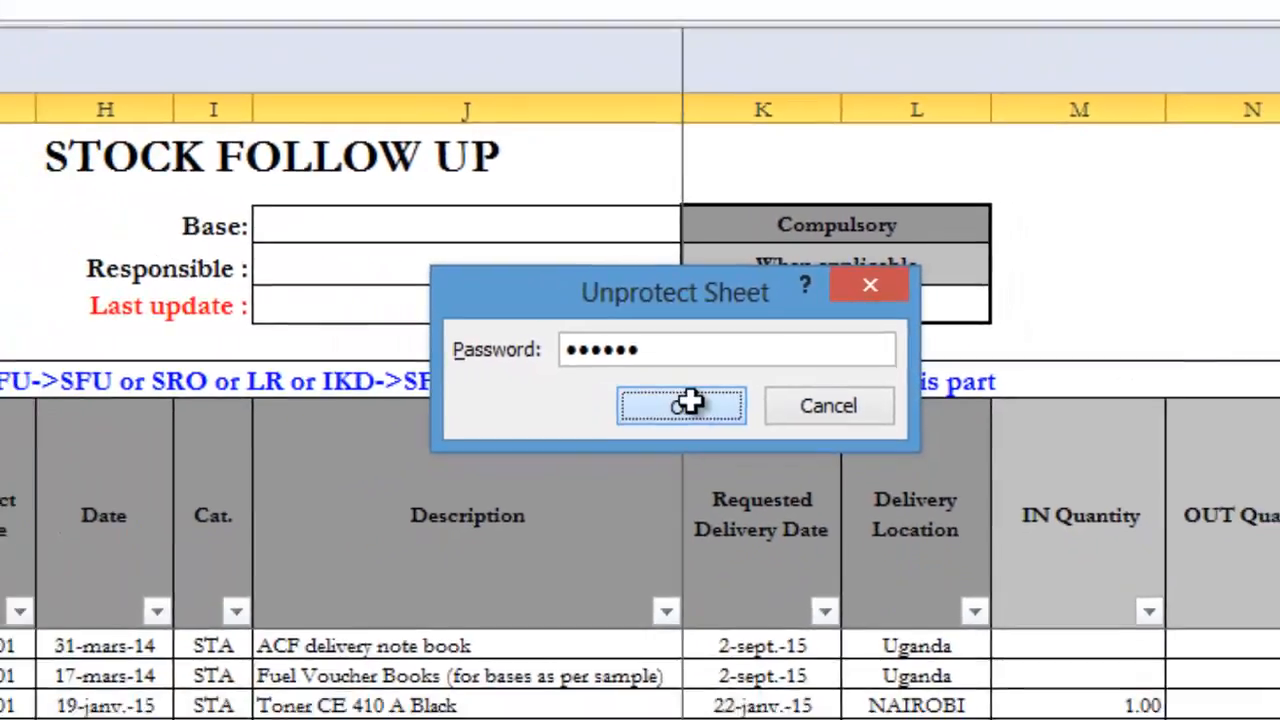
{"action": "left_click", "coordinate": [591, 440]}
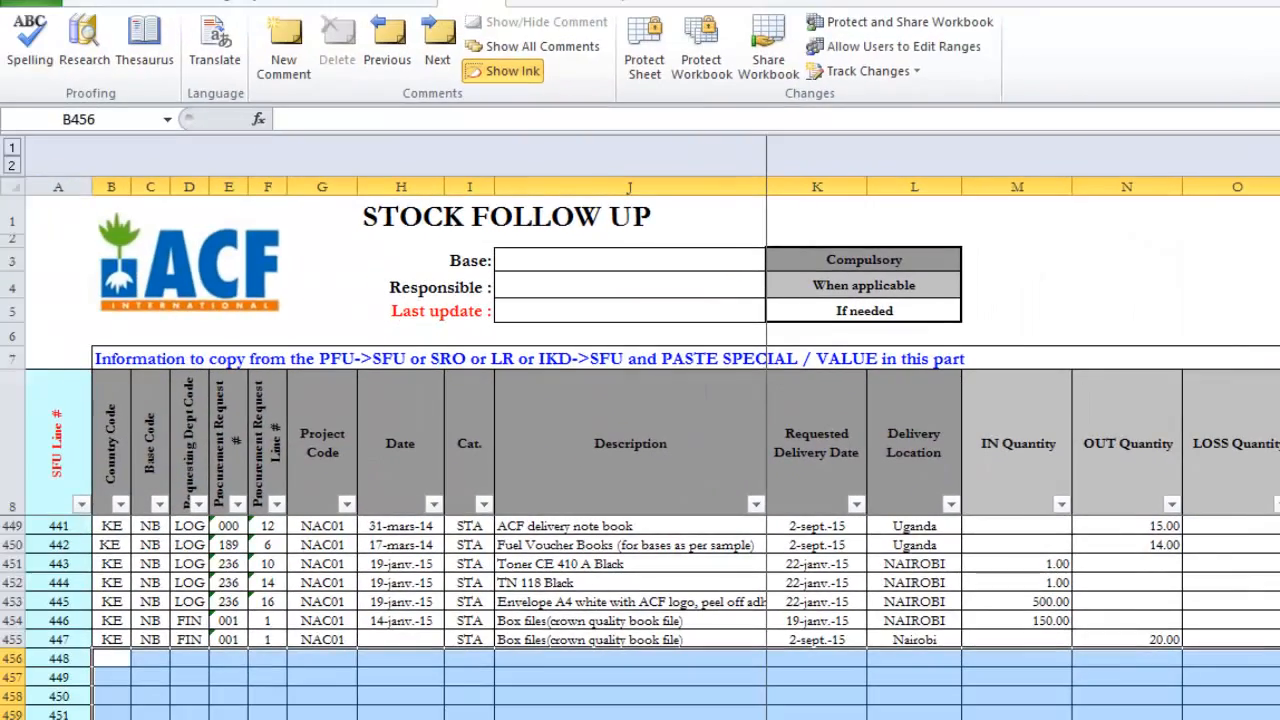
Paste the copied procurement rows as values into the SFU sheet from cell B456 and go to the last pasted row
{"action": "left_click", "coordinate": [620, 648]}
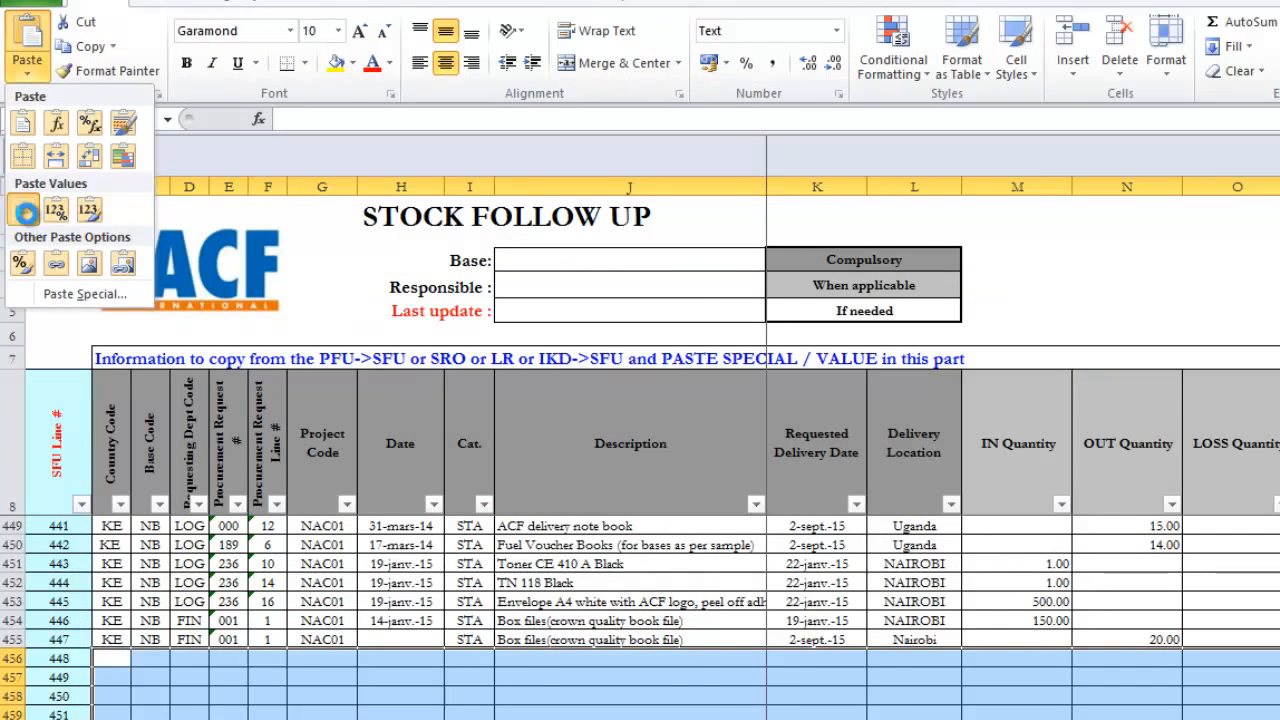
{"action": "left_click", "coordinate": [27, 214]}
{"action": "key", "text": "Down"}
{"action": "key", "text": "Down"}
{"action": "key", "text": "Down"}
{"action": "key", "text": "Down"}
{"action": "key", "text": "Down"}
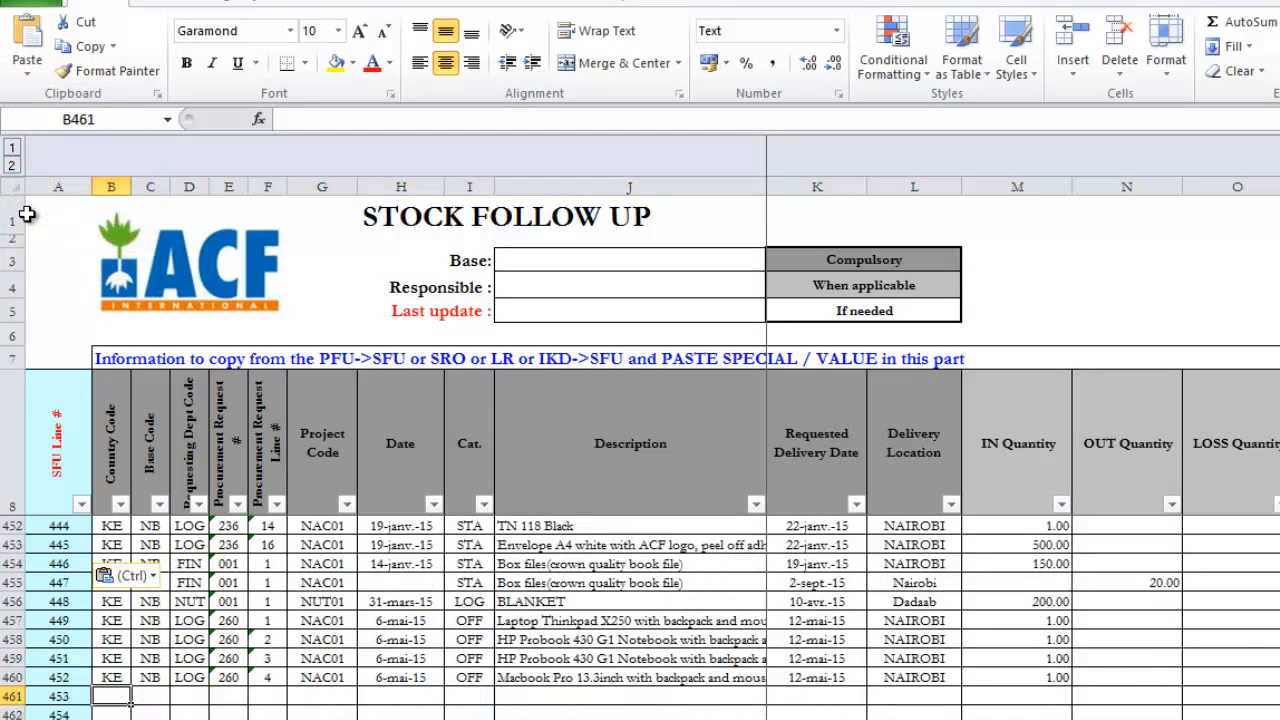
{"action": "key", "text": "Up"}
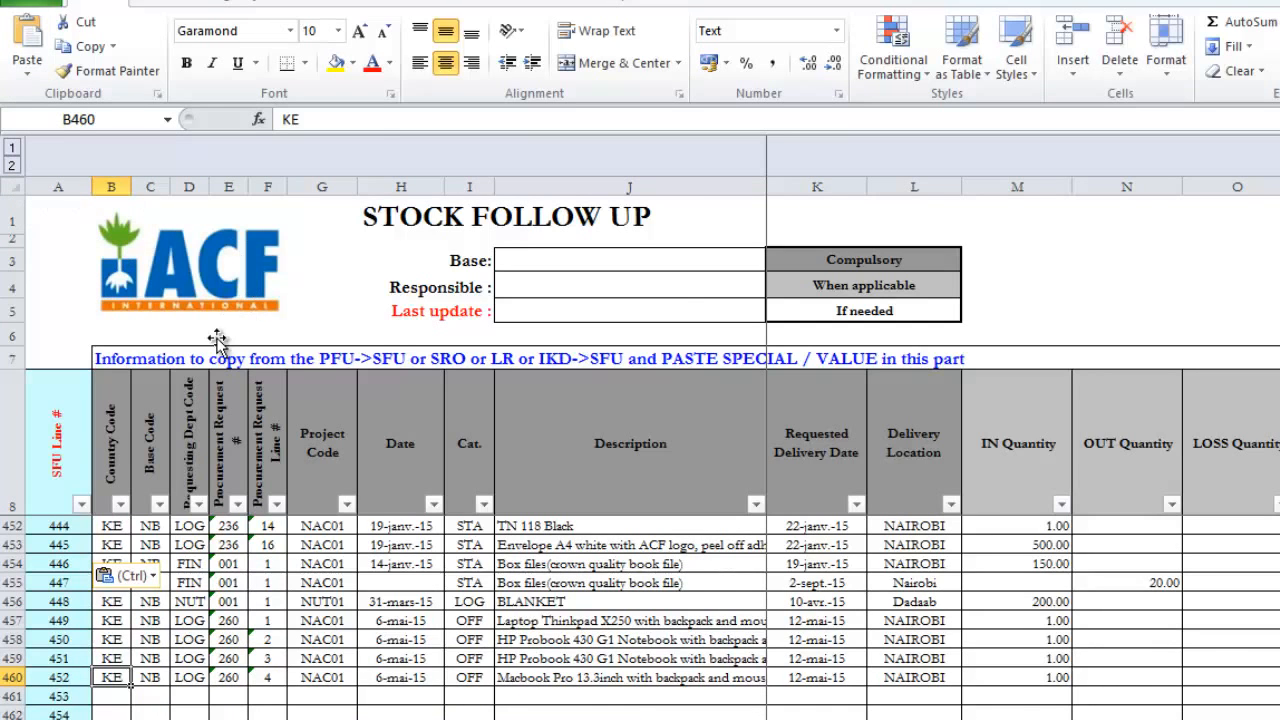
Start a Scan Out on the SRO Base sheet, setting the order reference's department to WASH and choosing the requester
{"action": "left_click", "coordinate": [240, 718]}
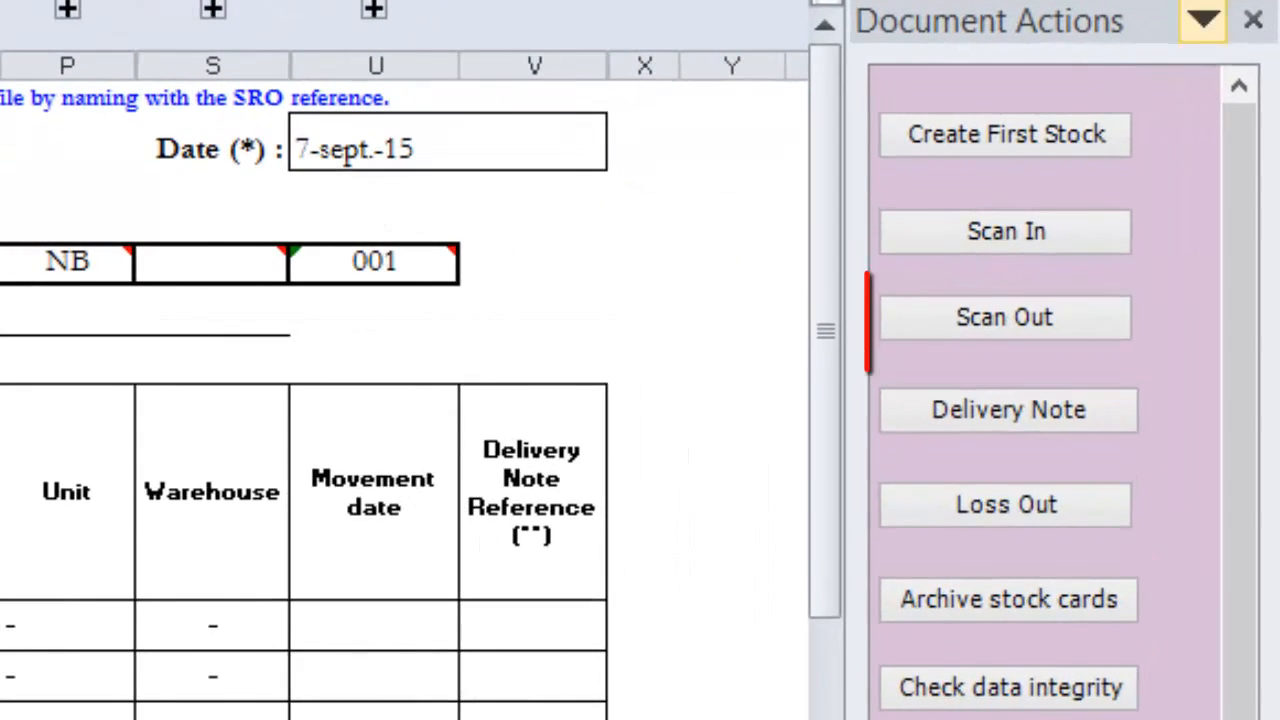
{"action": "left_click", "coordinate": [1050, 312]}
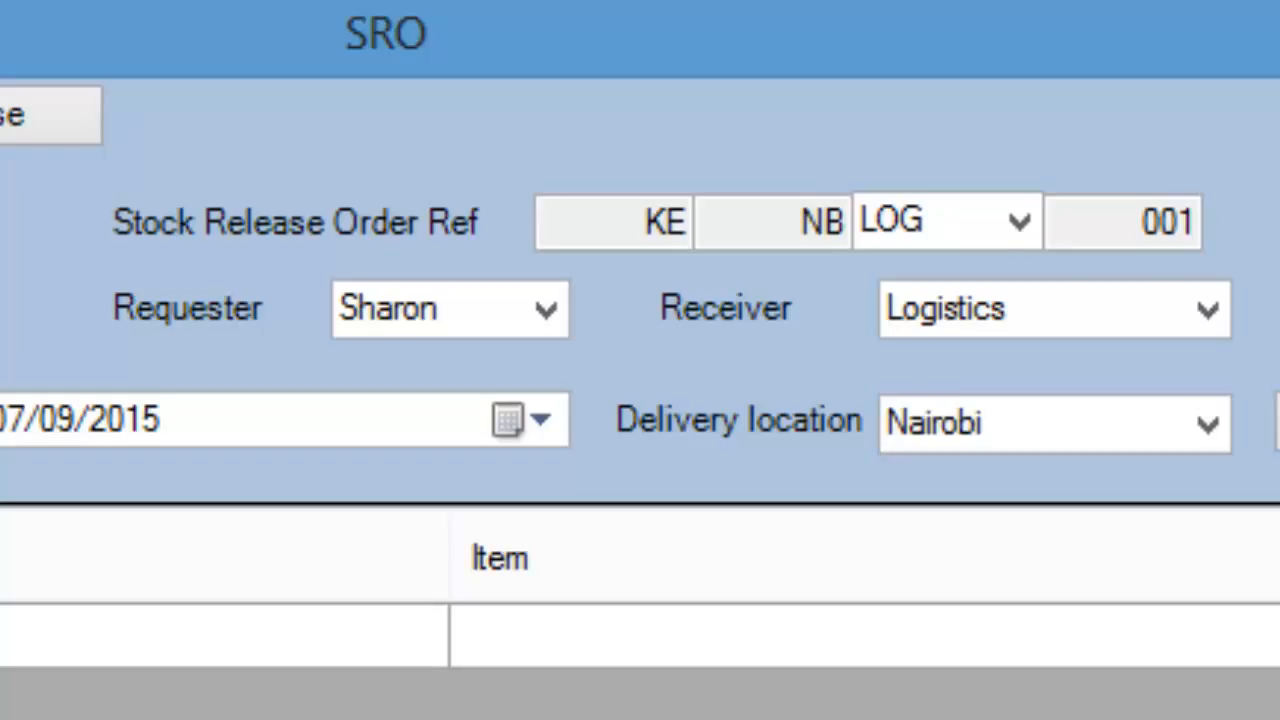
{"action": "left_click", "coordinate": [1018, 218]}
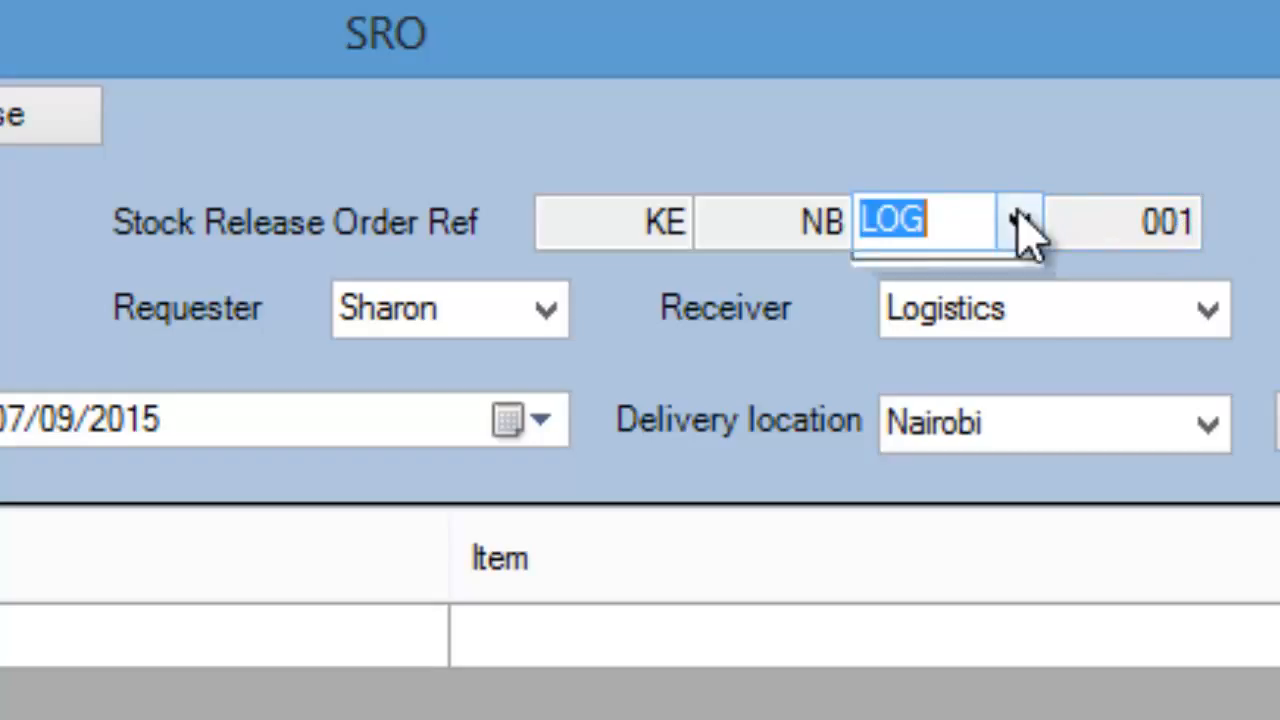
{"action": "left_click", "coordinate": [986, 318]}
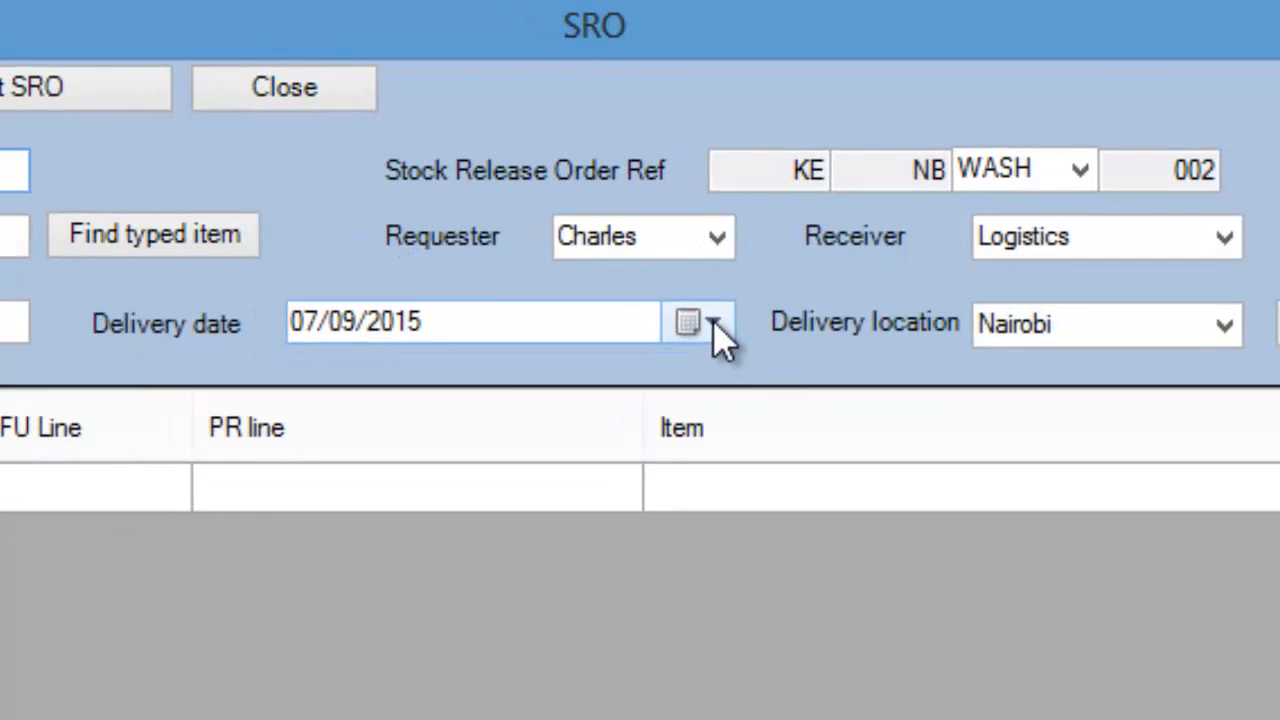
Check the delivery date calendar and the delivery location list, keeping 07/09/2015 and Nairobi
{"action": "left_click", "coordinate": [538, 420]}
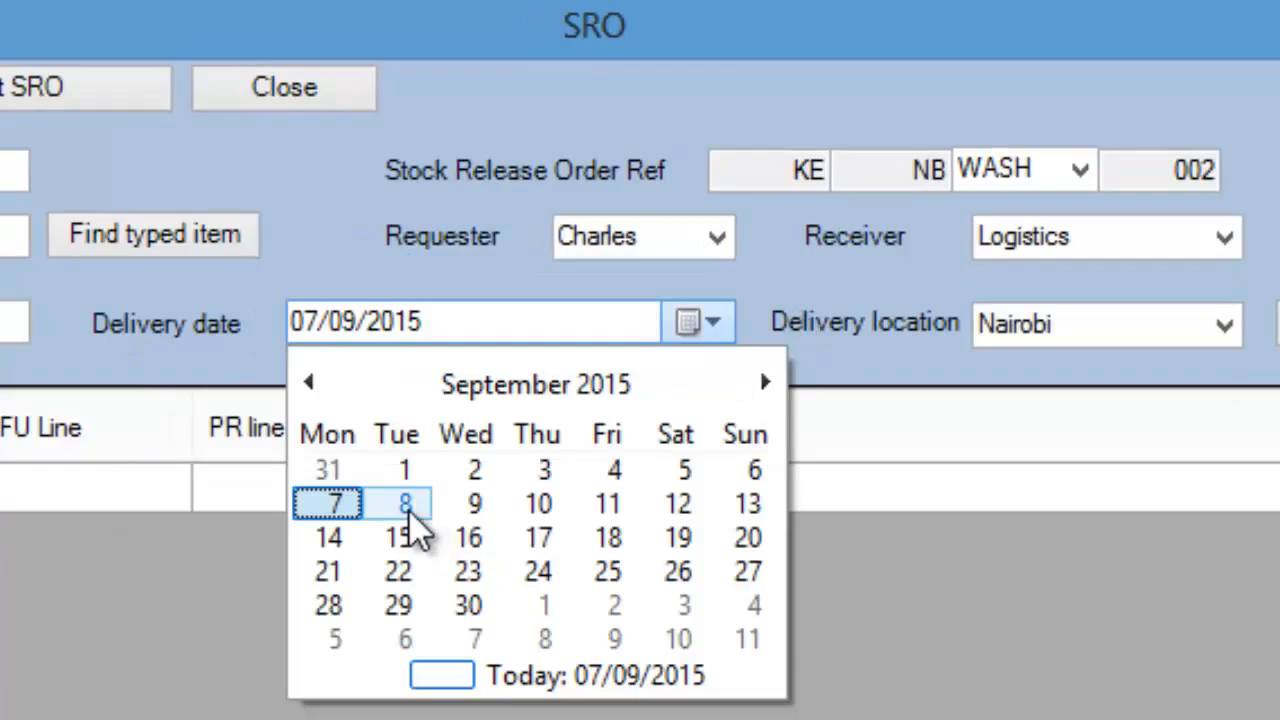
{"action": "left_click", "coordinate": [900, 328]}
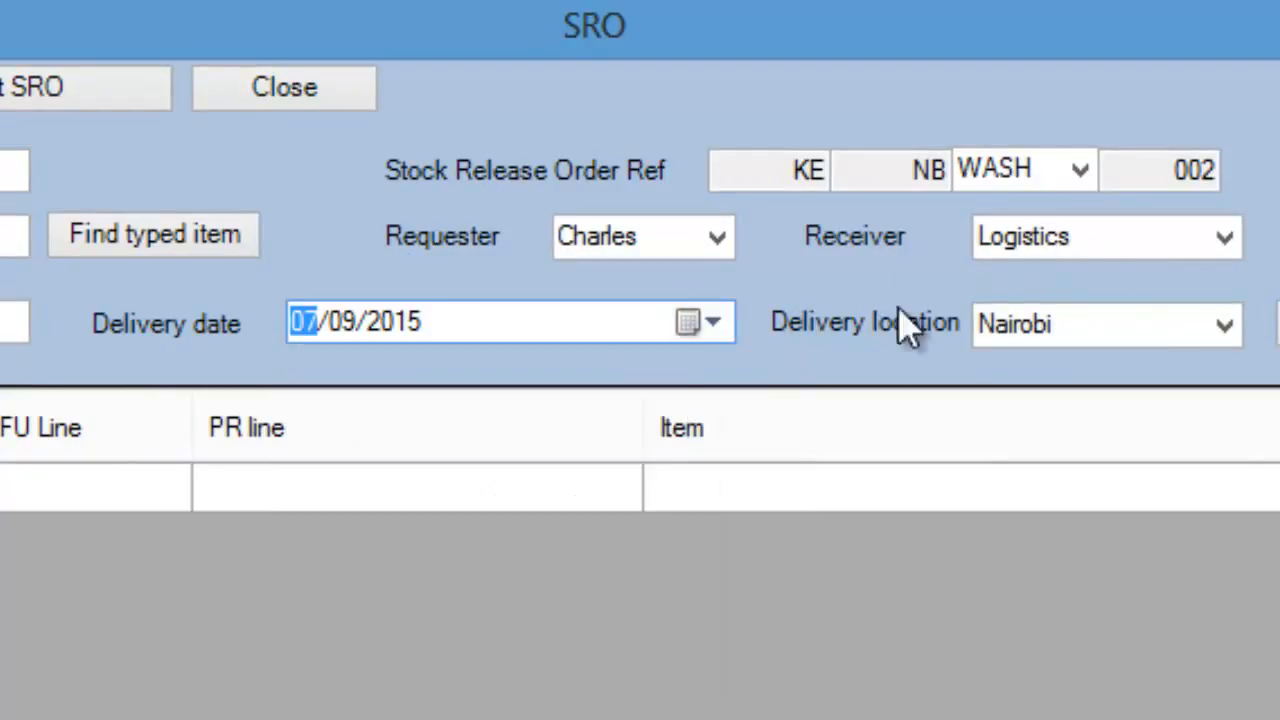
{"action": "left_click", "coordinate": [1226, 328]}
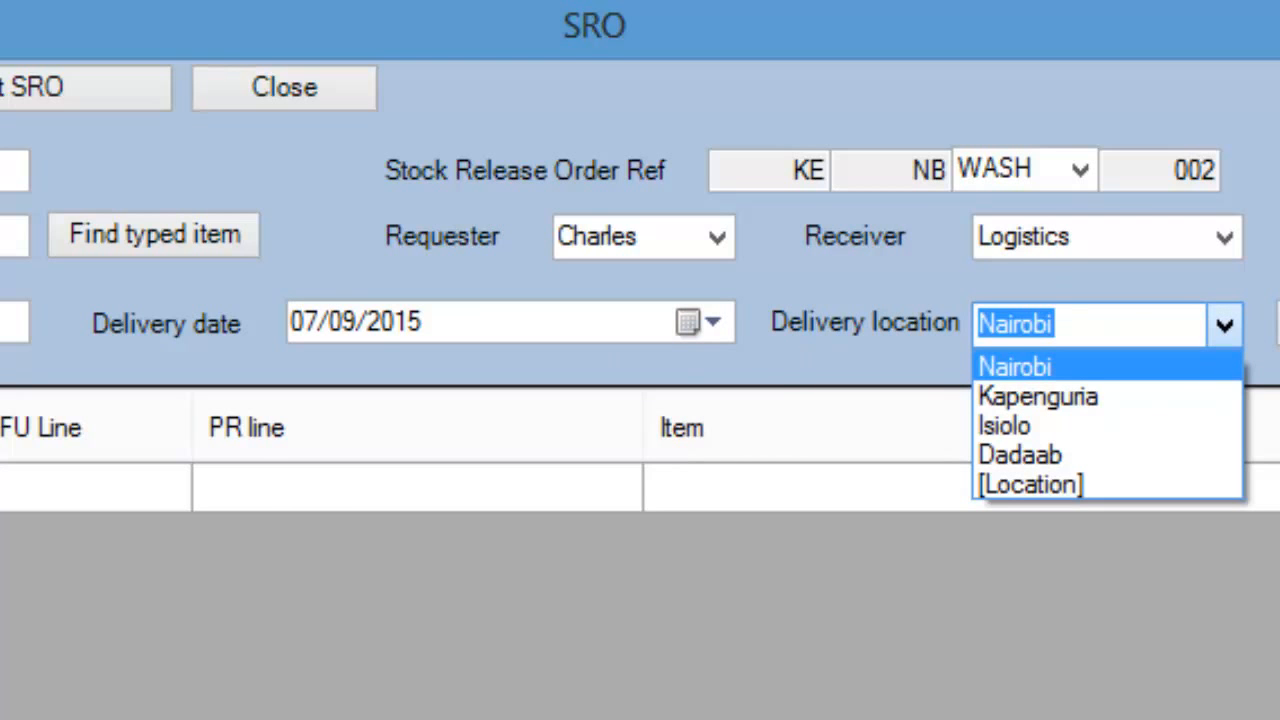
{"action": "left_click", "coordinate": [1189, 208]}
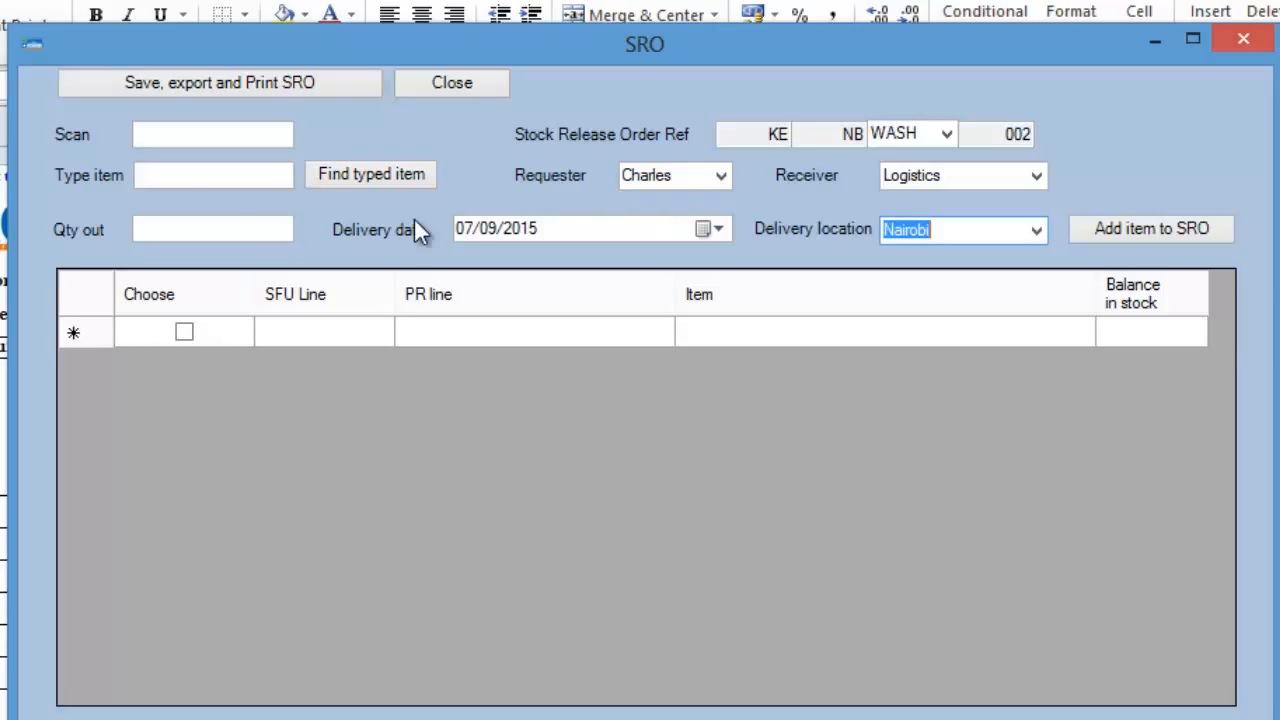
Find "laptop" in stock and add 1 Laptop Thinkpad X250 from SFU line 449 to the SRO
{"action": "left_click", "coordinate": [169, 170]}
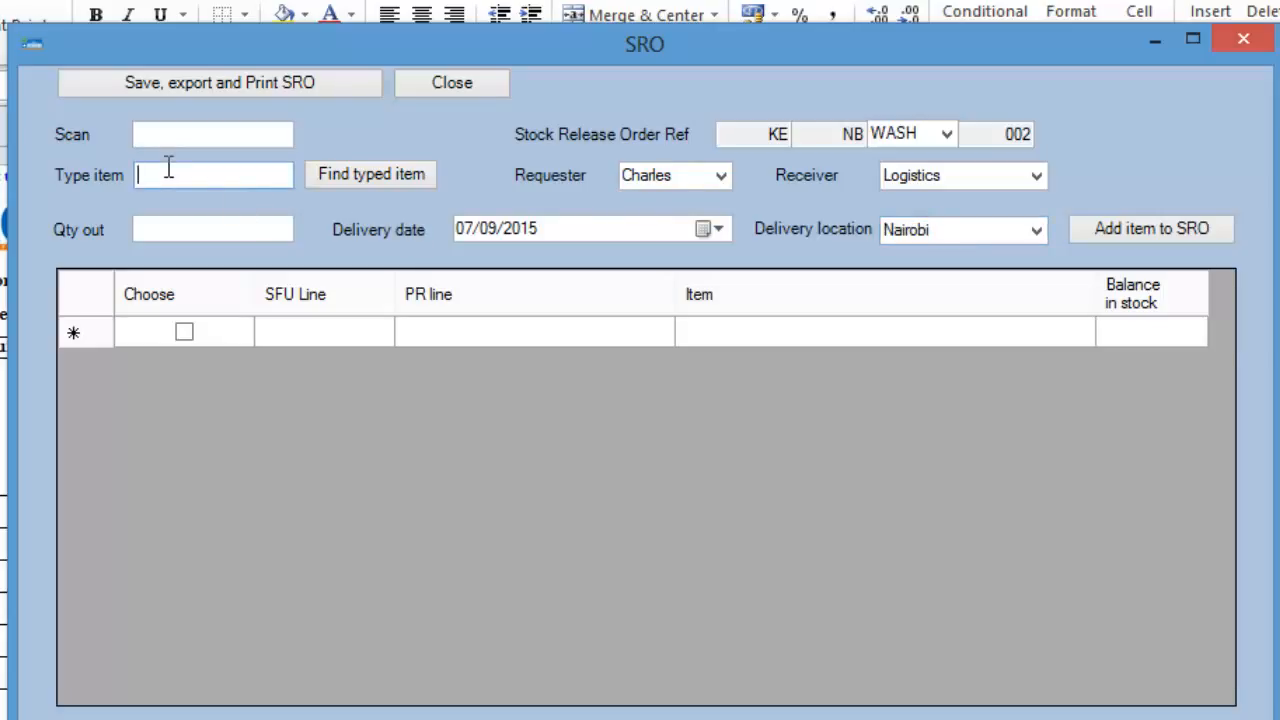
{"action": "type", "text": "laptop"}
{"action": "left_click", "coordinate": [360, 184]}
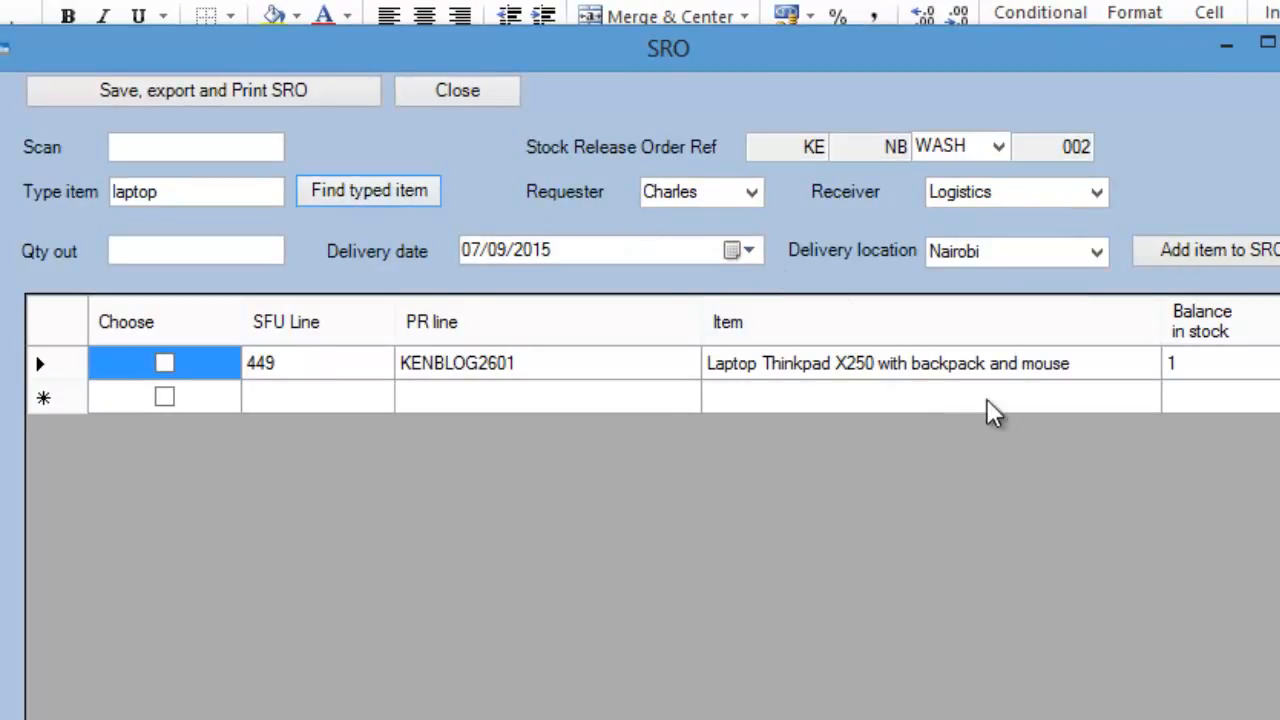
{"action": "left_click", "coordinate": [222, 254]}
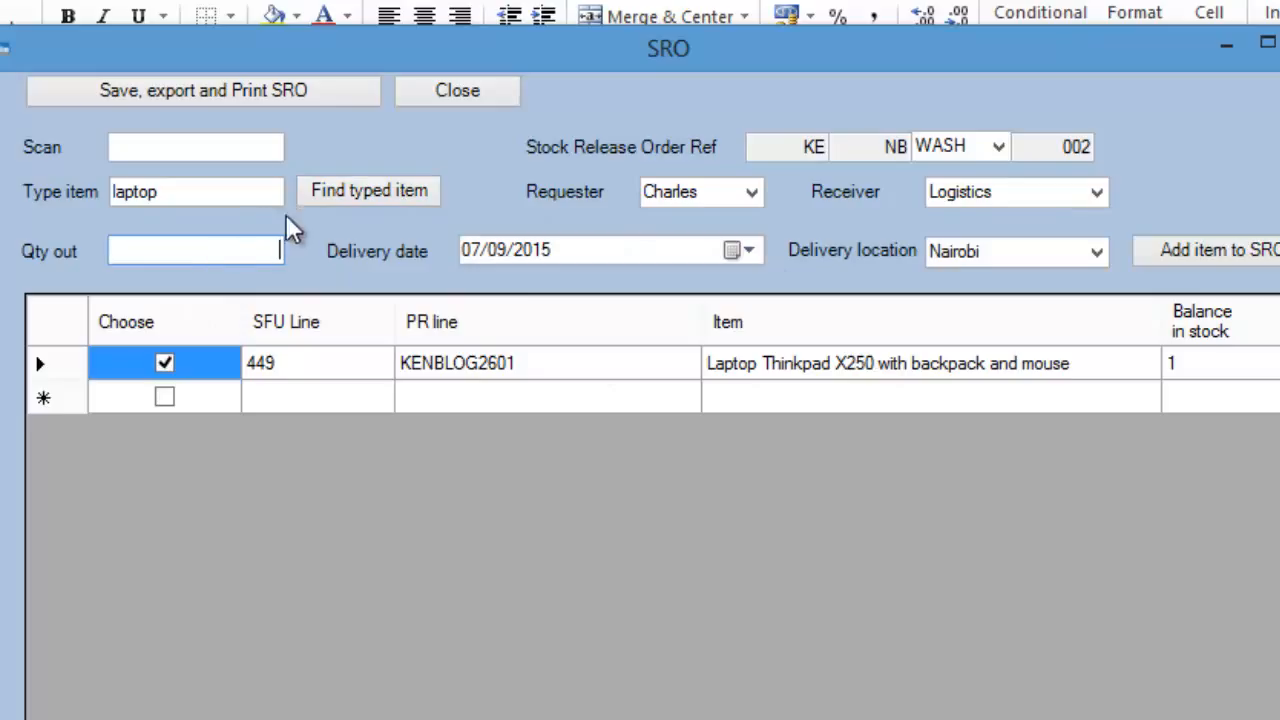
{"action": "type", "text": "1"}
{"action": "left_click", "coordinate": [1245, 265]}
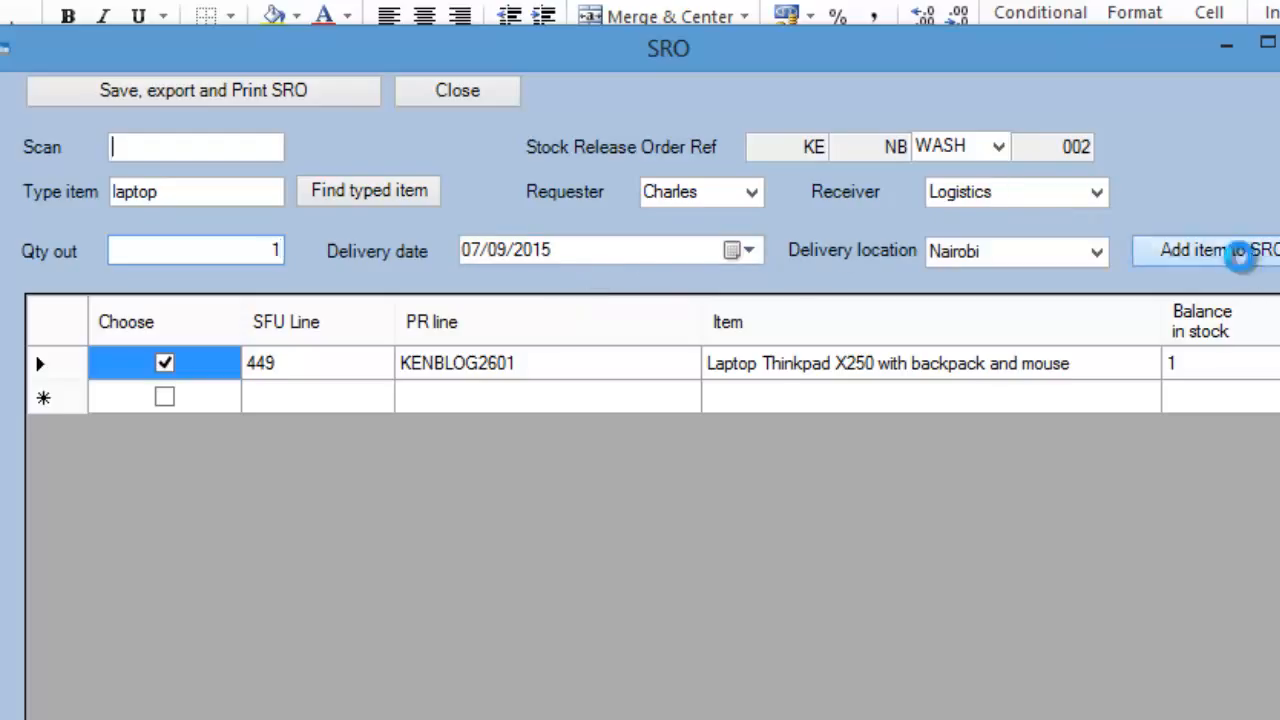
{"action": "left_click", "coordinate": [978, 536]}
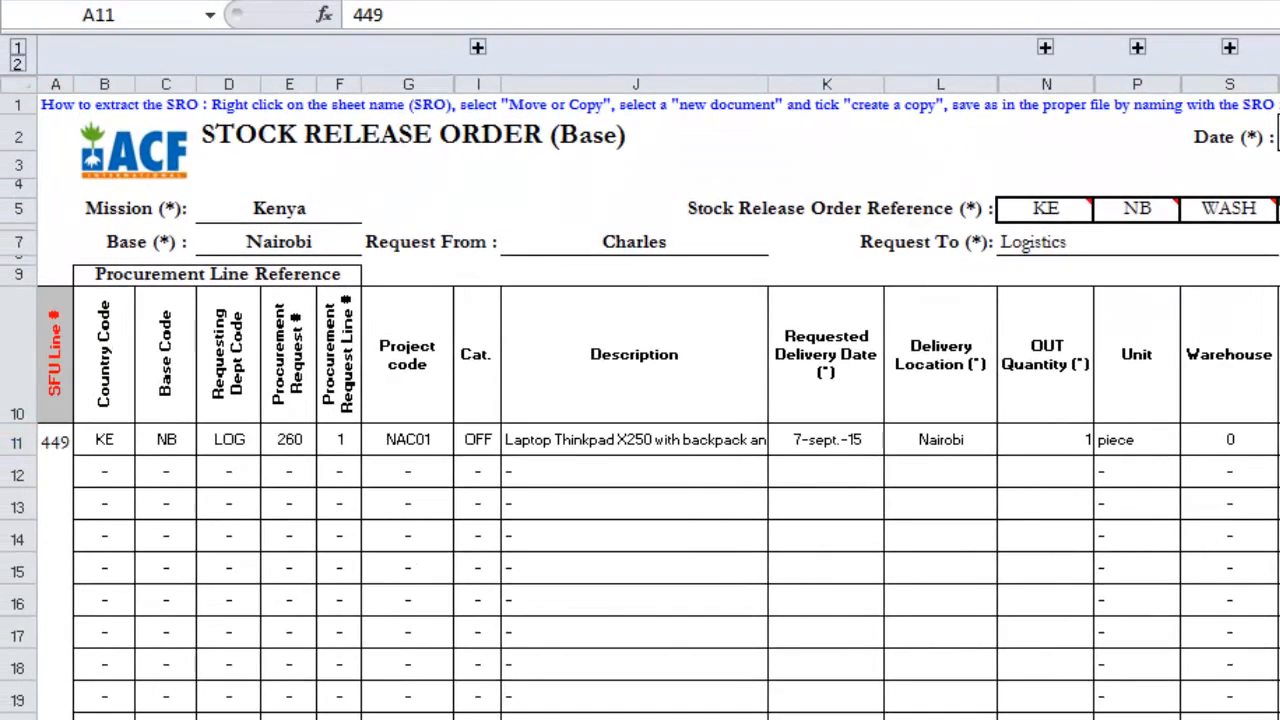
Return to the SRO form, find "pap", and add 2 of the white 80gms A4 printing papers on SFU line 421
{"action": "mouse_move", "coordinate": [930, 718]}
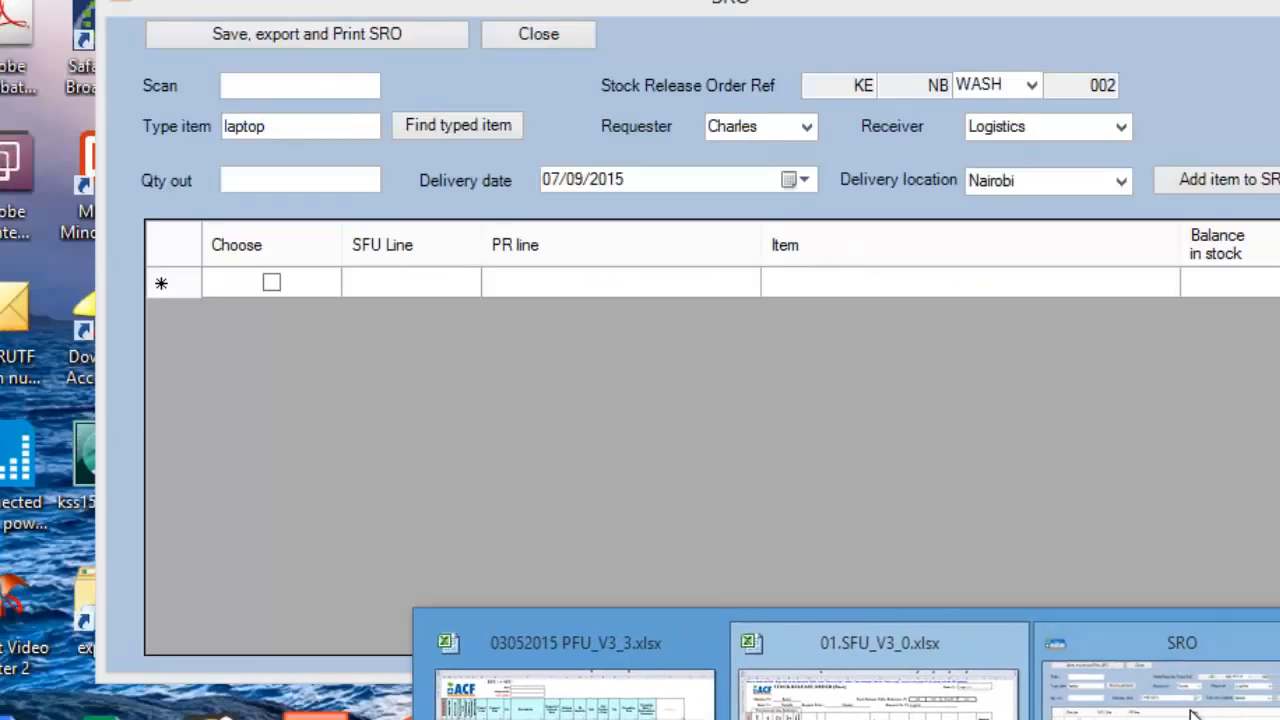
{"action": "left_click", "coordinate": [1238, 694]}
{"action": "left_click_drag", "start_coordinate": [223, 163], "coordinate": [34, 147]}
{"action": "type", "text": "pap"}
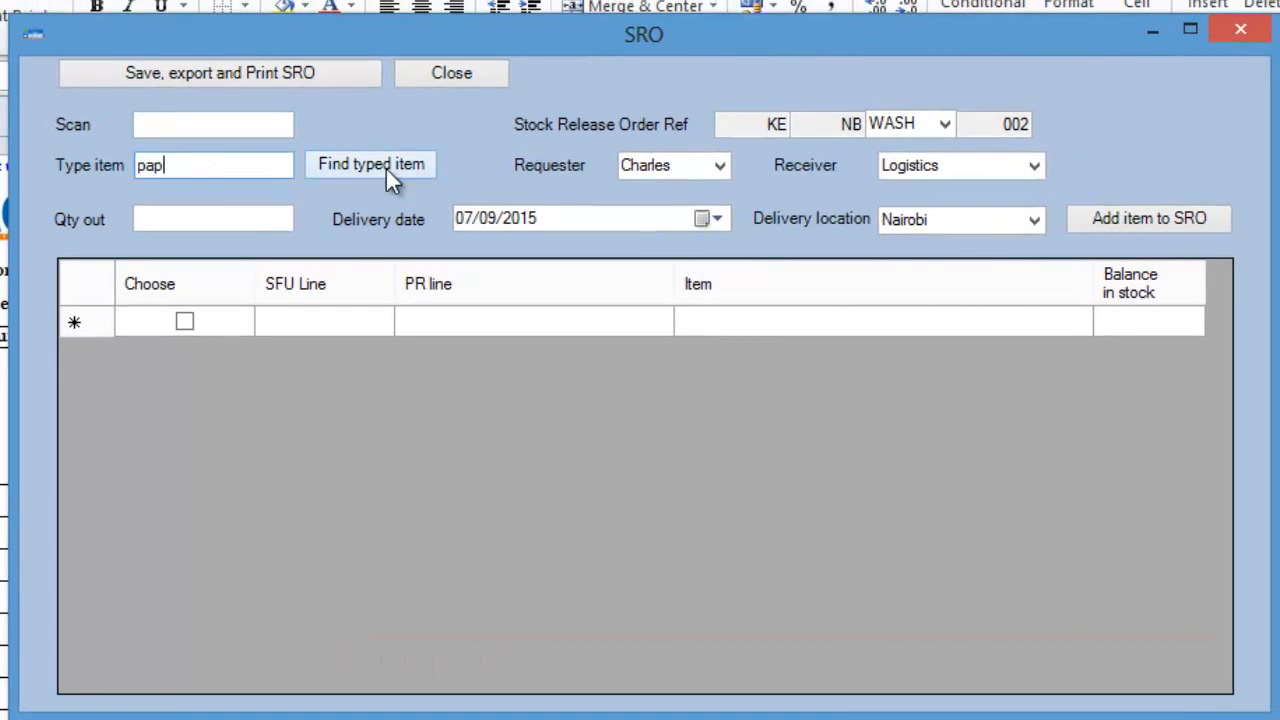
{"action": "left_click", "coordinate": [386, 169]}
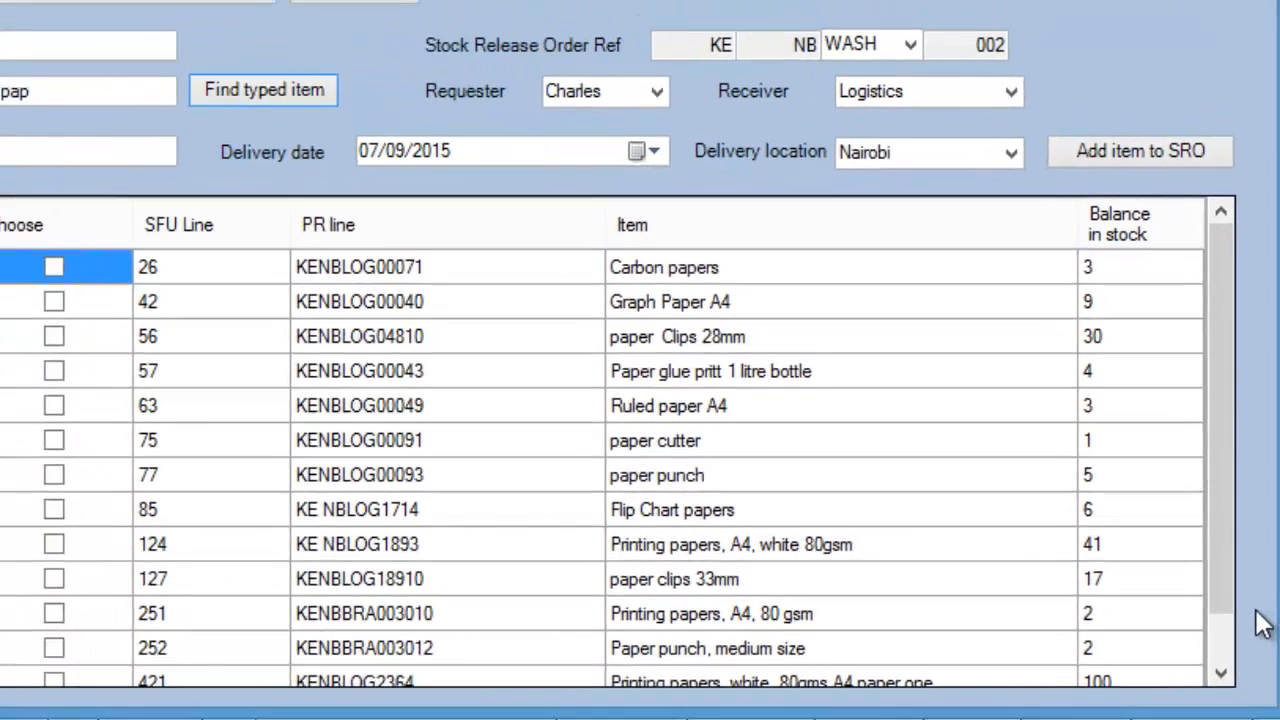
{"action": "left_click_drag", "start_coordinate": [1178, 543], "coordinate": [1178, 613]}
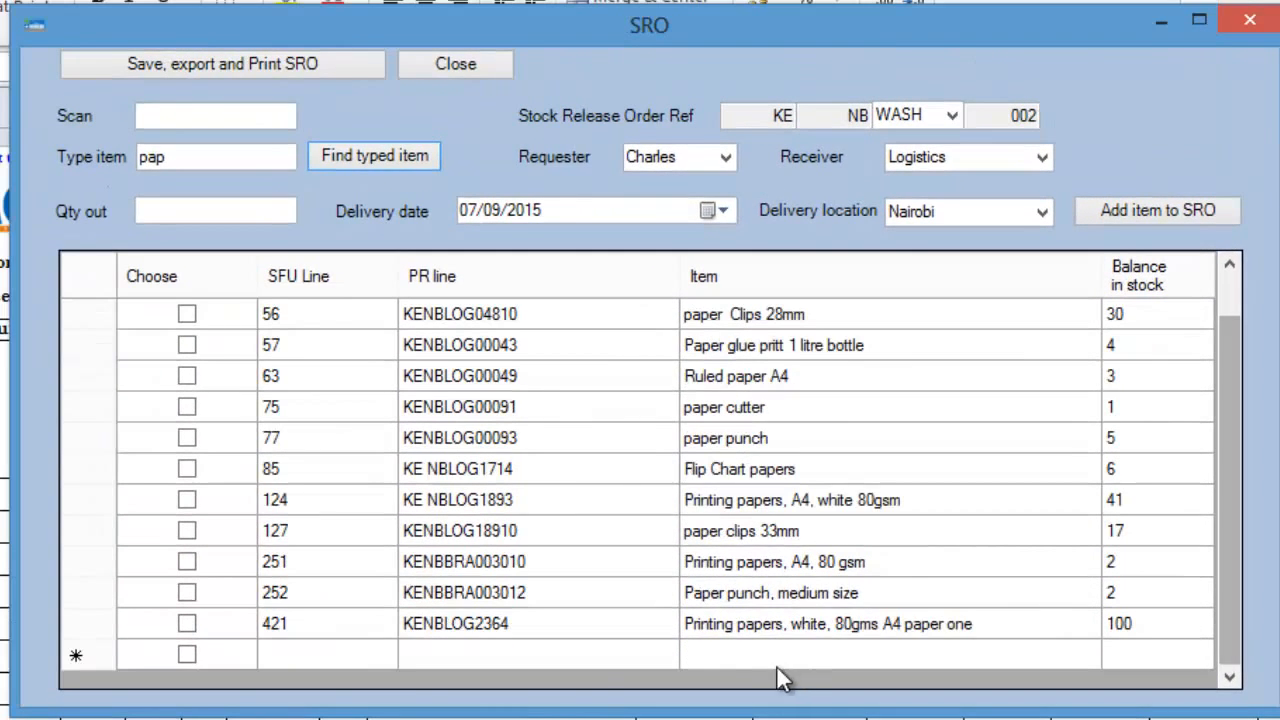
{"action": "left_click", "coordinate": [743, 624]}
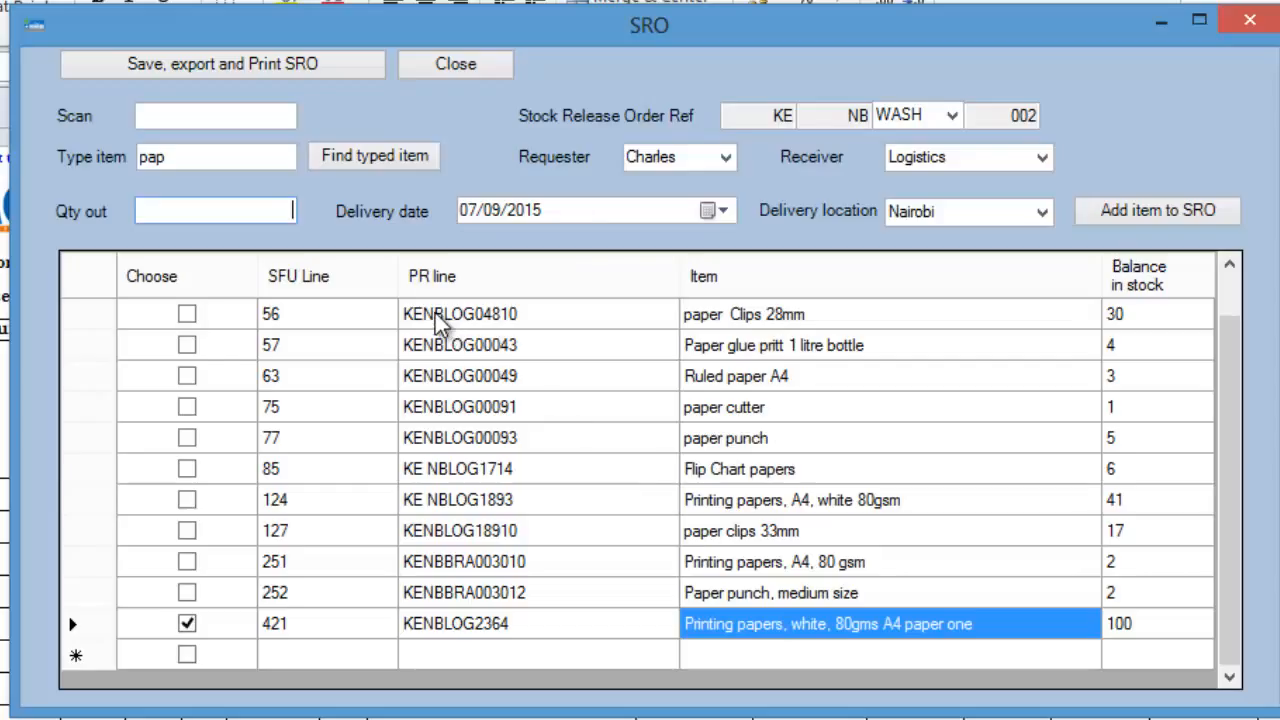
{"action": "type", "text": "2"}
{"action": "key", "text": "Return"}
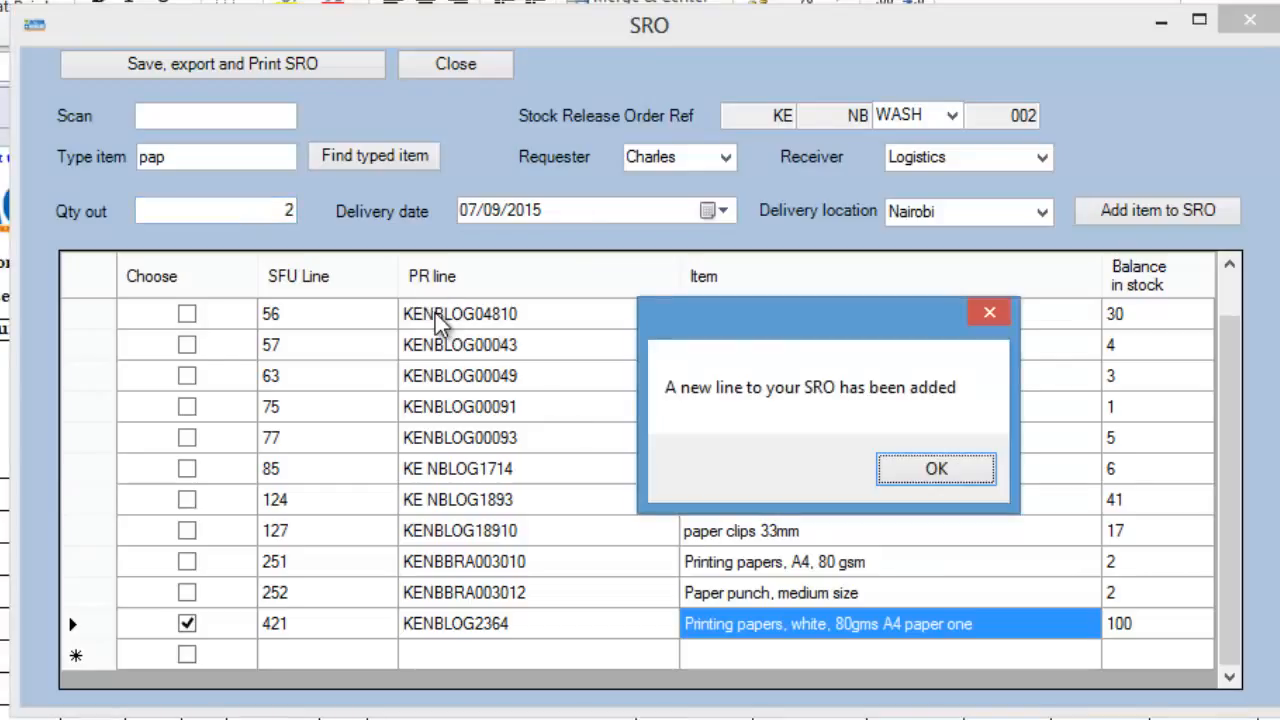
{"action": "left_click", "coordinate": [966, 468]}
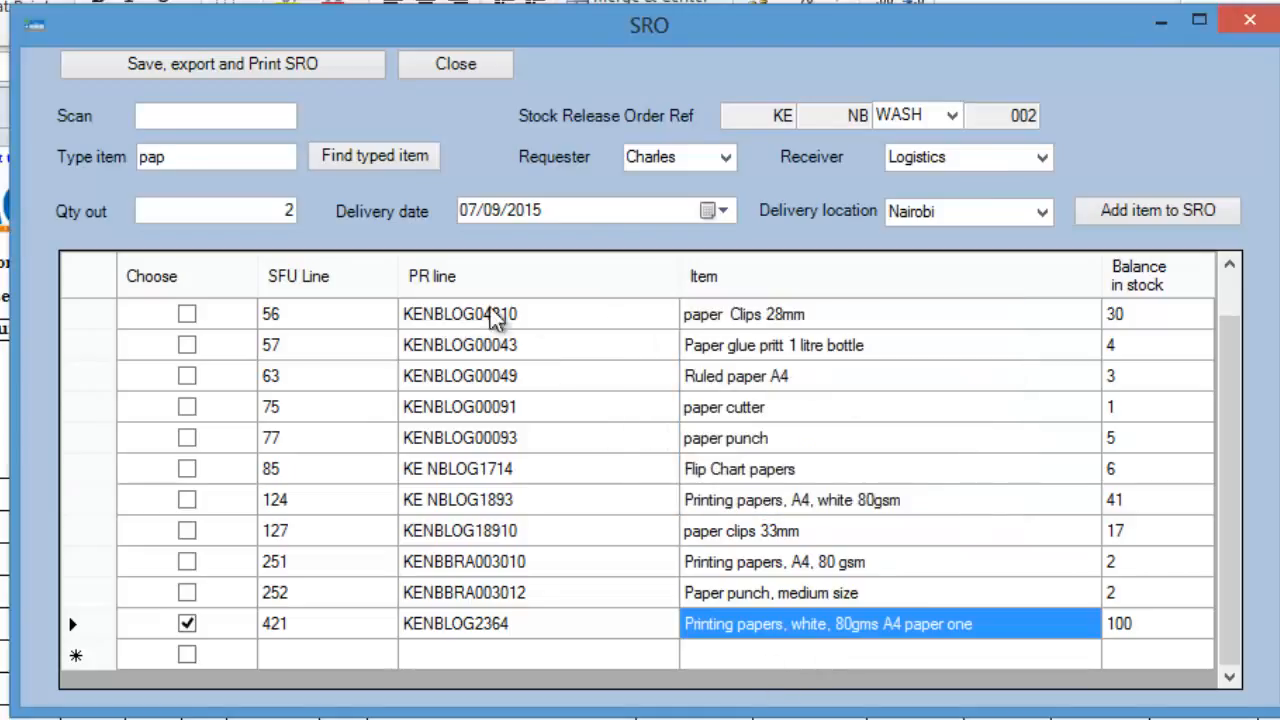
Find "blan" in stock and add 200 of BLANKET from SFU line 448 to the SRO
{"action": "double_click", "coordinate": [189, 157]}
{"action": "type", "text": "blan"}
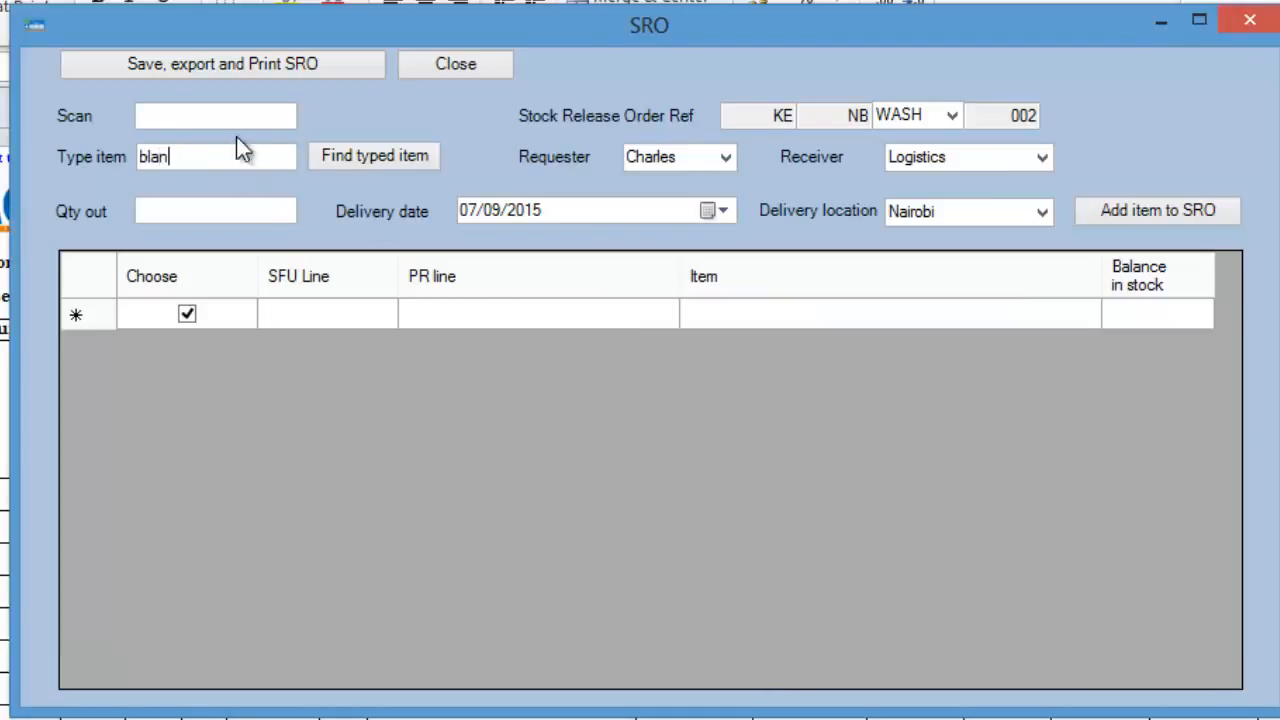
{"action": "left_click", "coordinate": [392, 163]}
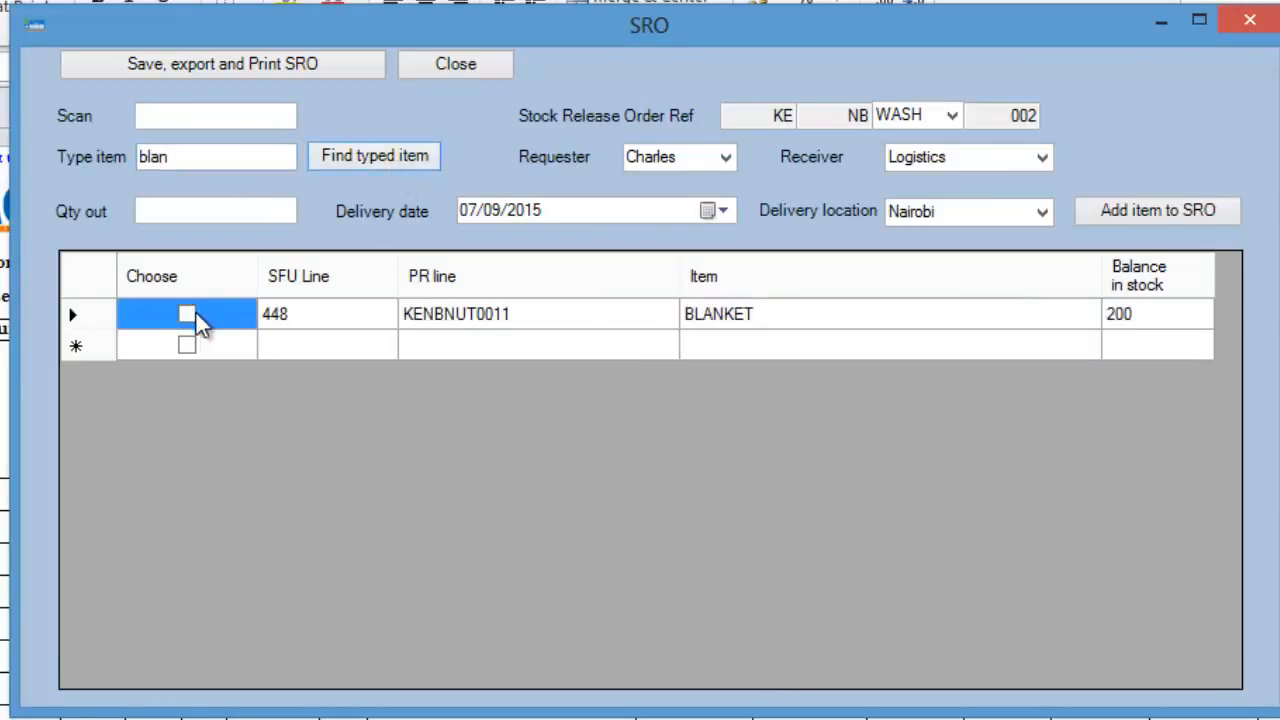
{"action": "left_click", "coordinate": [186, 316]}
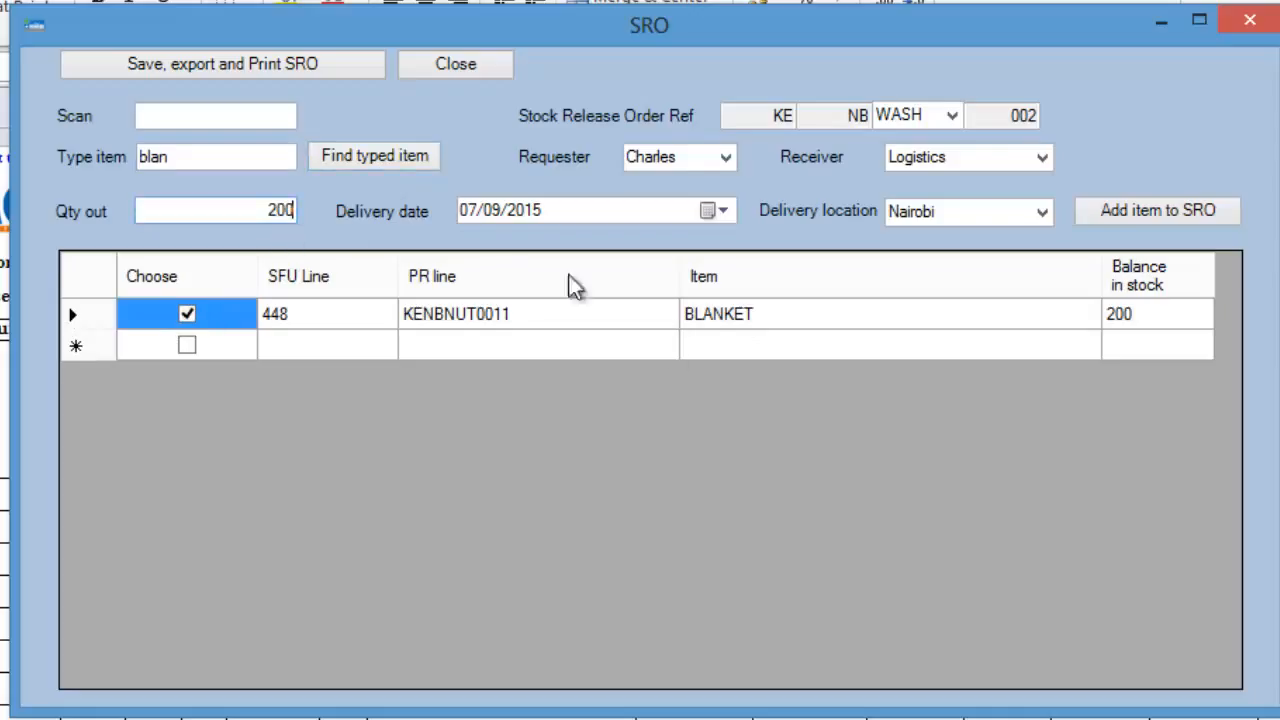
{"action": "left_click", "coordinate": [1169, 203]}
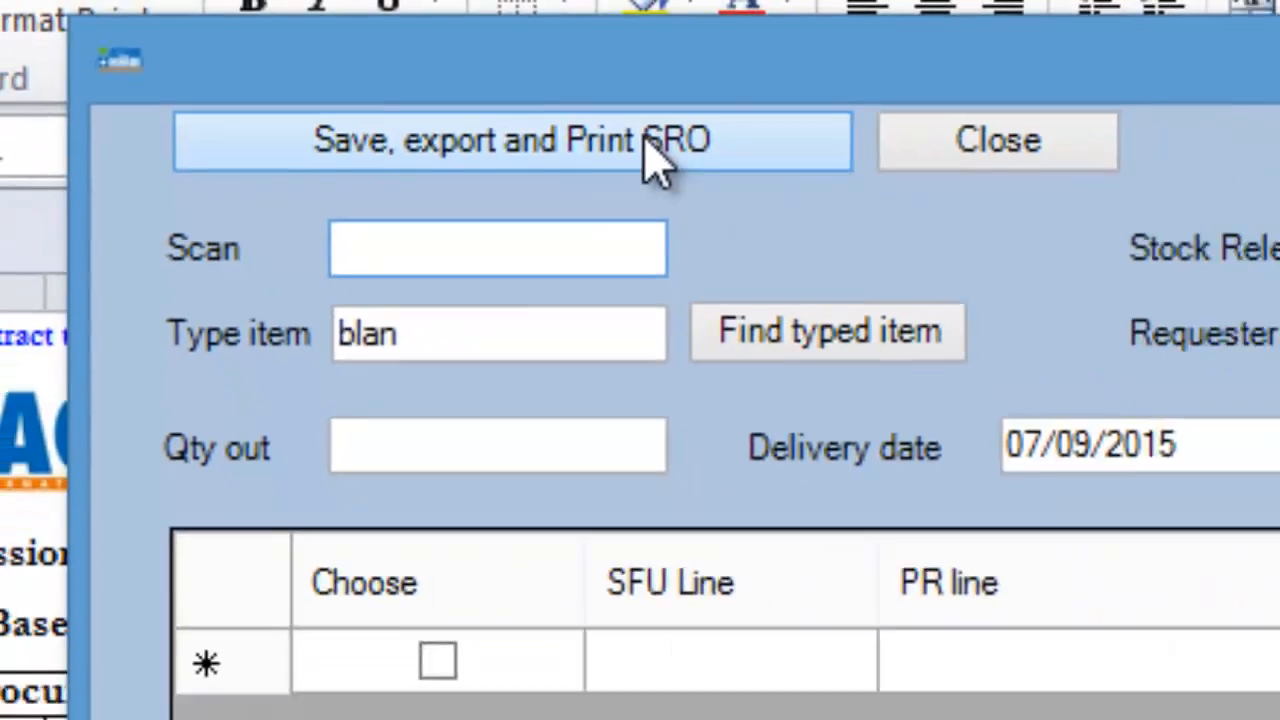
Save and export the SRO, storing the new workbook as KENBLOG000.xlsx in the SRO documents folder
{"action": "left_click", "coordinate": [878, 192]}
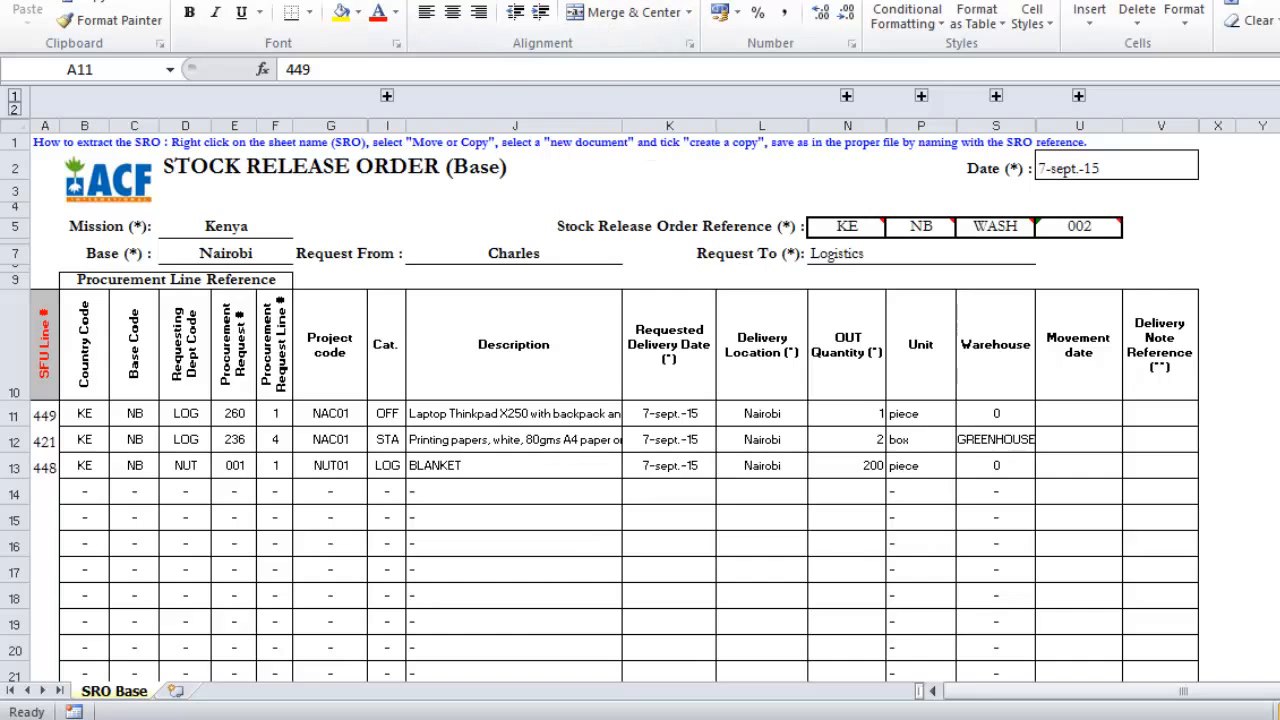
{"action": "left_click", "coordinate": [28, 2]}
{"action": "left_click", "coordinate": [64, 9]}
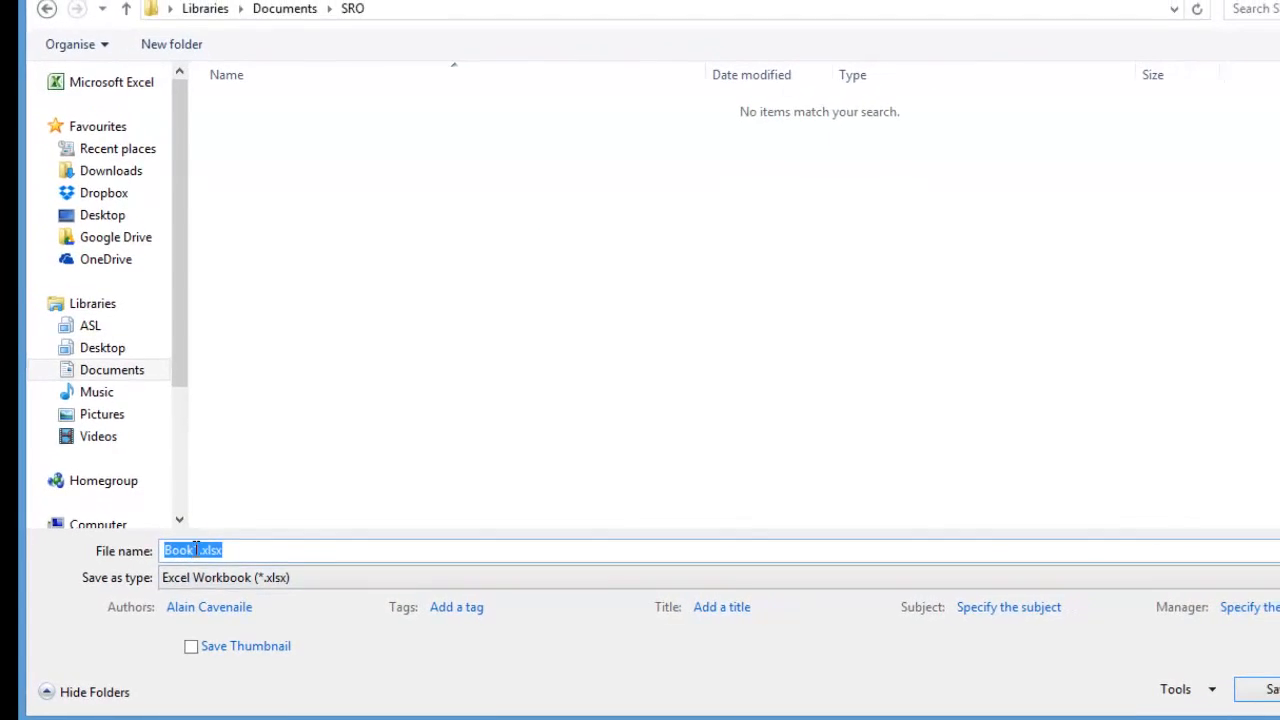
{"action": "left_click", "coordinate": [201, 561]}
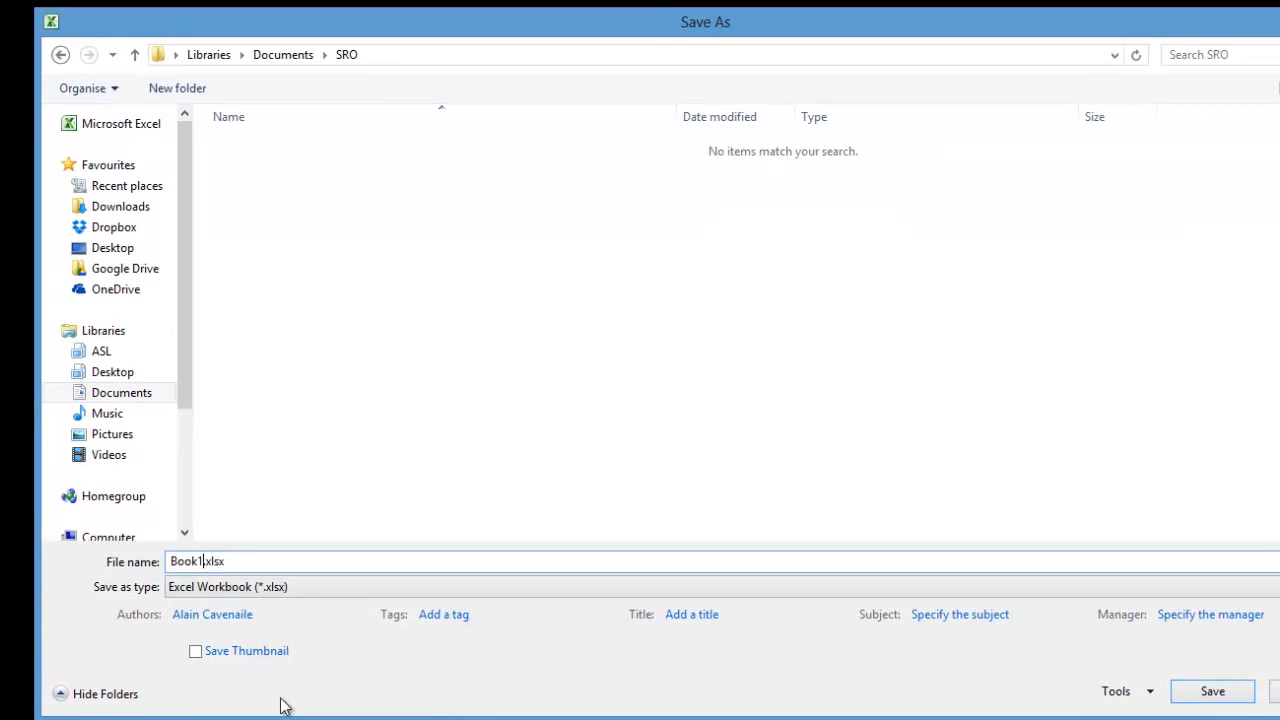
{"action": "key", "text": "BackSpace"}
{"action": "key", "text": "BackSpace"}
{"action": "key", "text": "BackSpace"}
{"action": "key", "text": "BackSpace"}
{"action": "key", "text": "BackSpace"}
{"action": "type", "text": "KENBLO"}
{"action": "type", "text": "G001"}
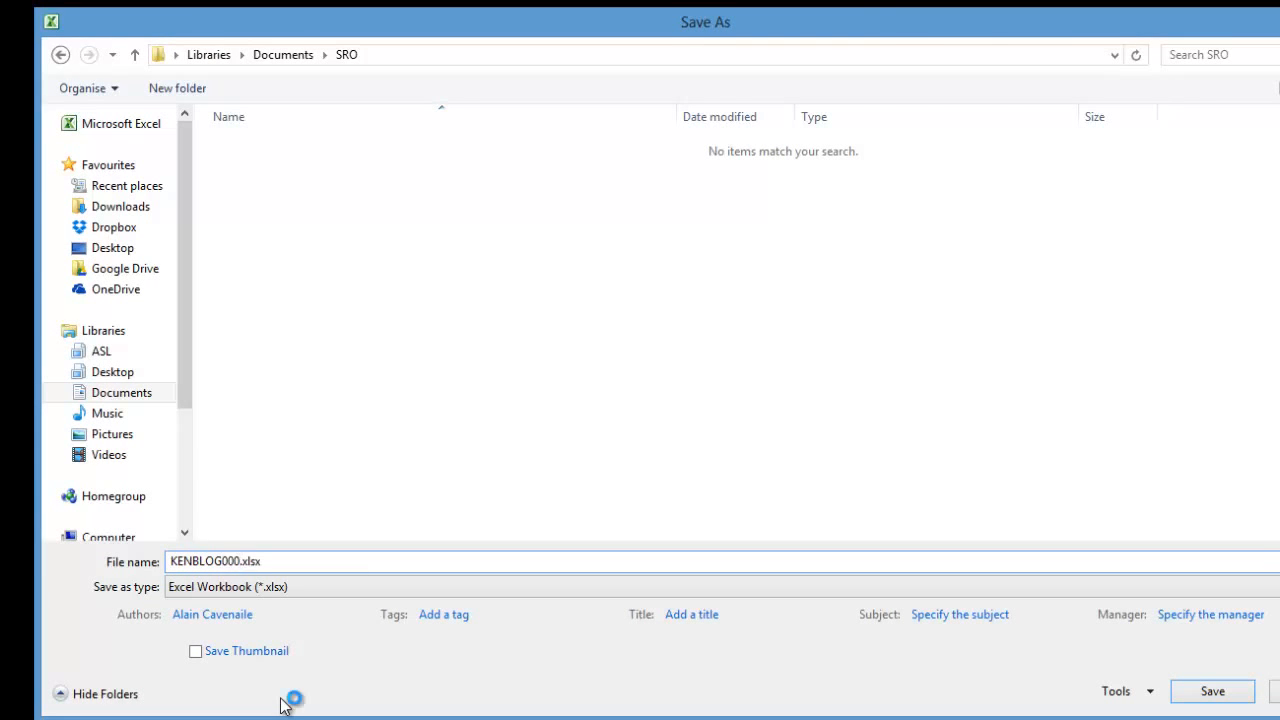
{"action": "left_click", "coordinate": [1210, 692]}
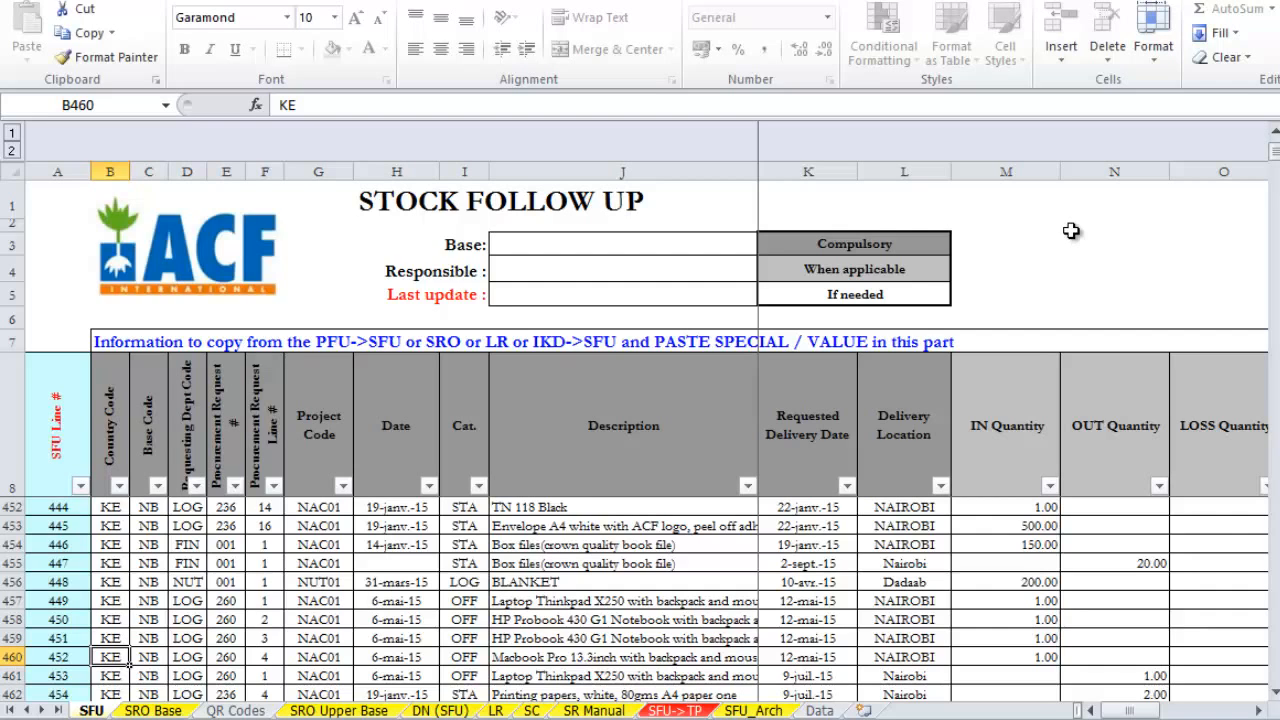
Examine the new stock lines 453 to 455 across the OUT quantity, unit, price and movement date columns
{"action": "left_click", "coordinate": [298, 601]}
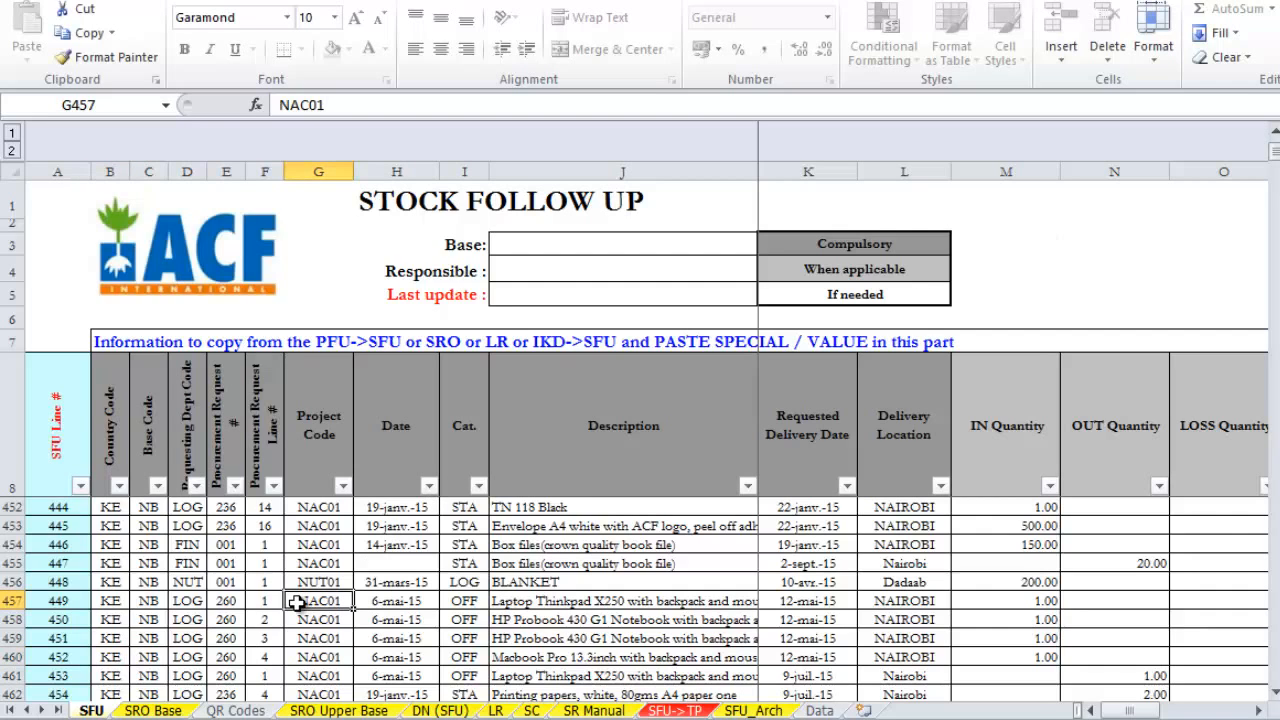
{"action": "key", "text": "Down"}
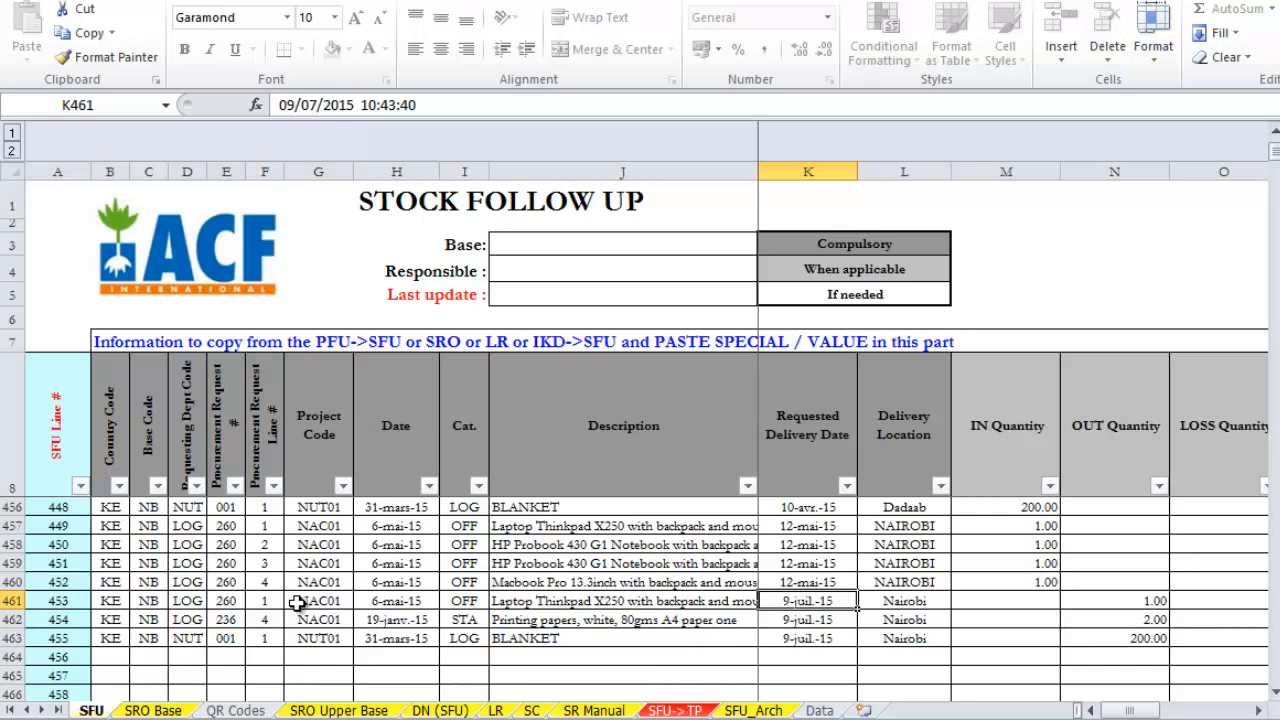
{"action": "key", "text": "Right"}
{"action": "key", "text": "Right"}
{"action": "key", "text": "Right"}
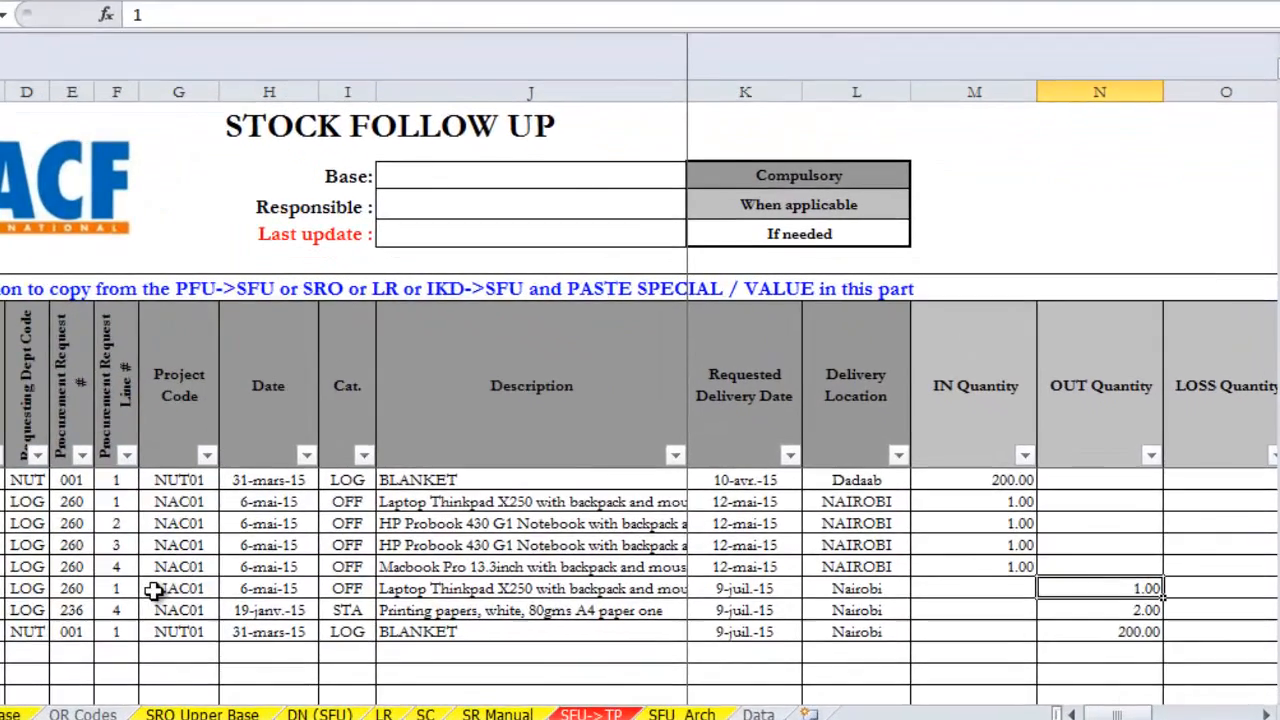
{"action": "key", "text": "Right"}
{"action": "key", "text": "Right"}
{"action": "key", "text": "Right"}
{"action": "key", "text": "Right"}
{"action": "key", "text": "Left"}
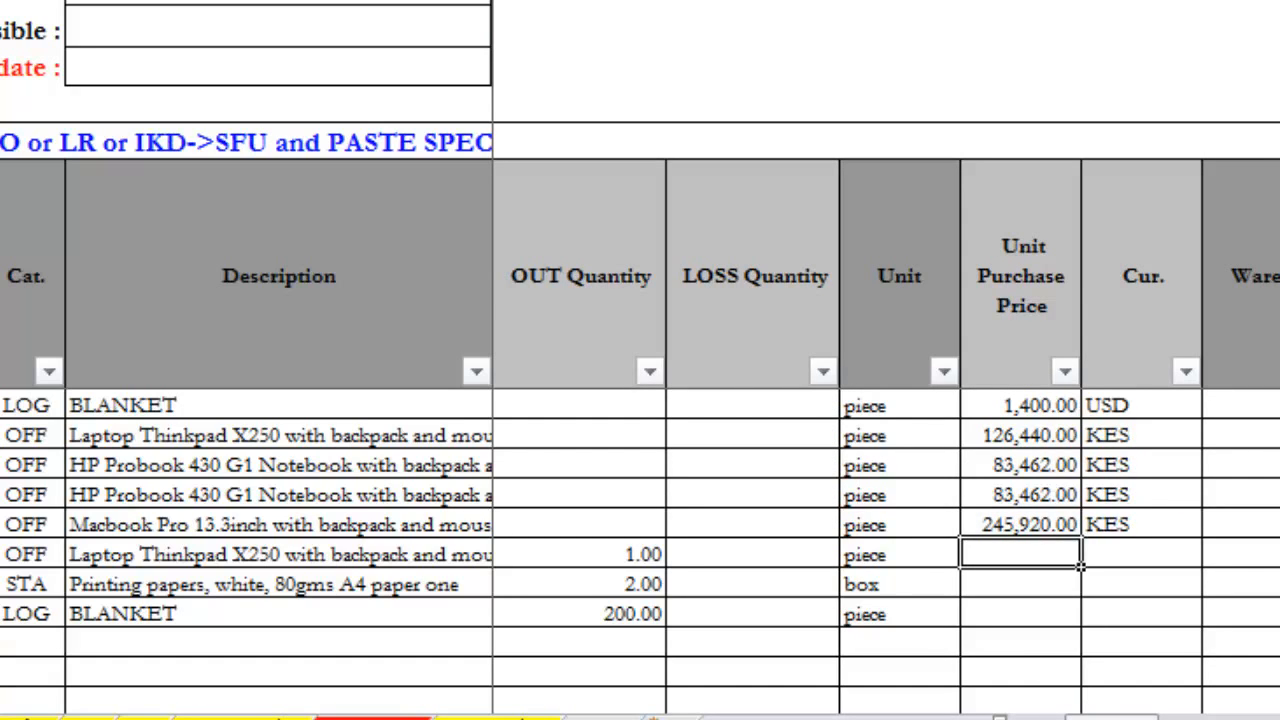
{"action": "key", "text": "Right"}
{"action": "key", "text": "Right"}
{"action": "key", "text": "Right"}
{"action": "key", "text": "Right"}
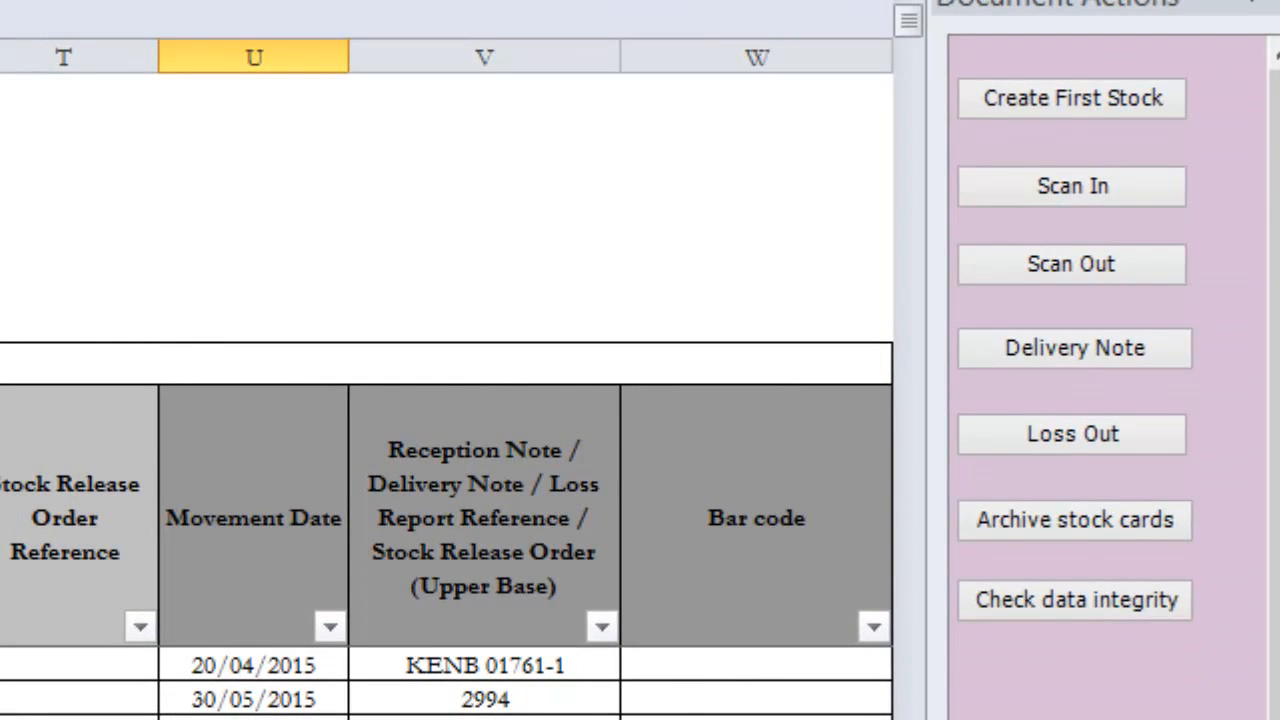
Start a new delivery note, keeping 07/09/2015 as the delivery date
{"action": "left_click", "coordinate": [1074, 340]}
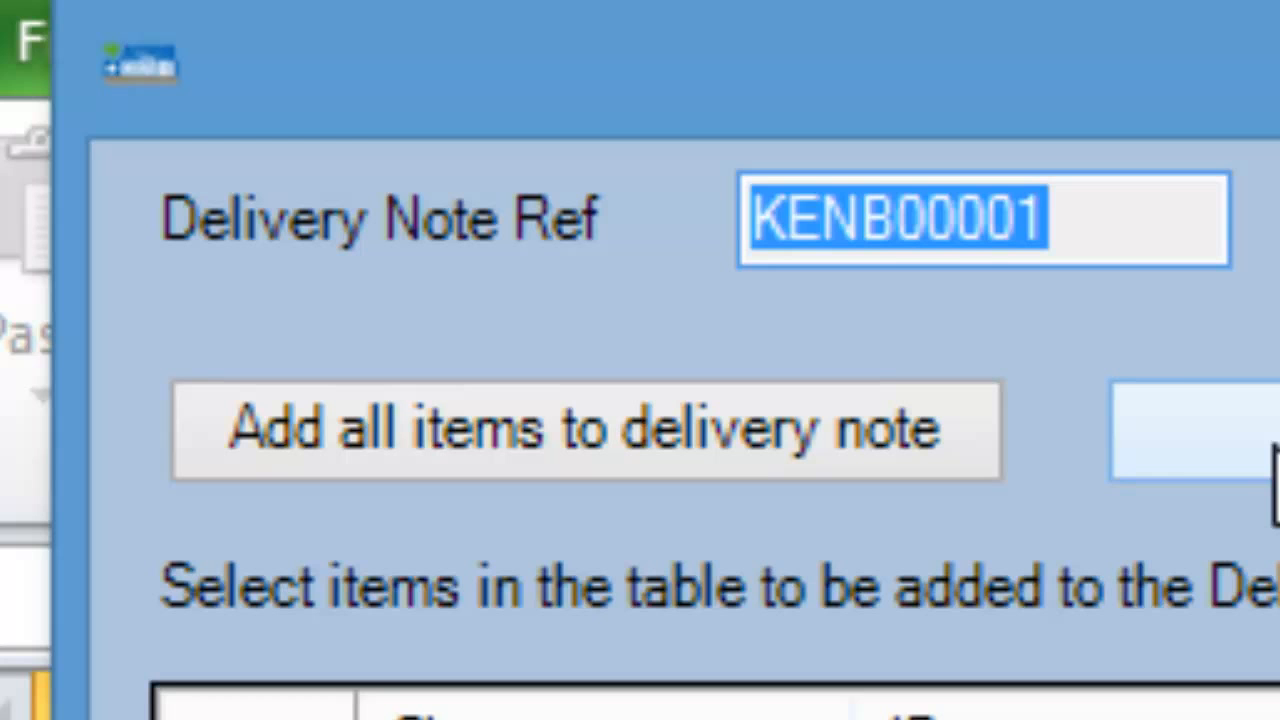
{"action": "left_click", "coordinate": [1078, 232]}
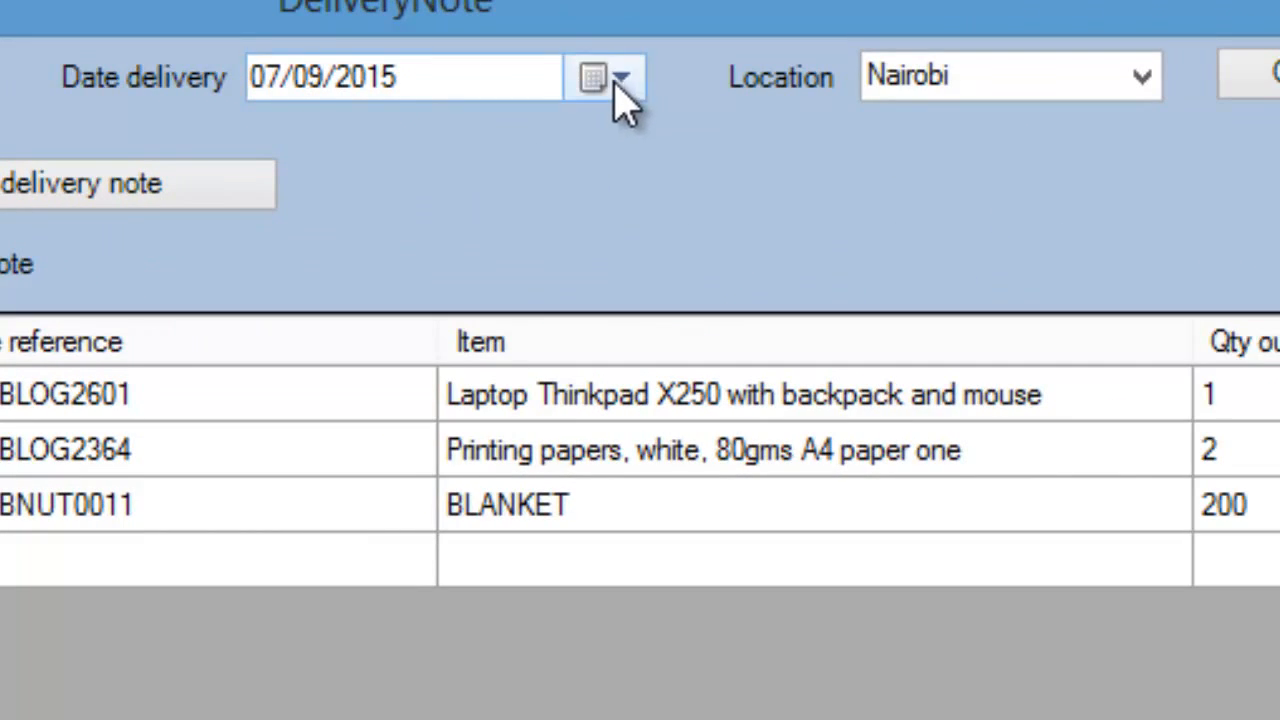
{"action": "left_click", "coordinate": [621, 80]}
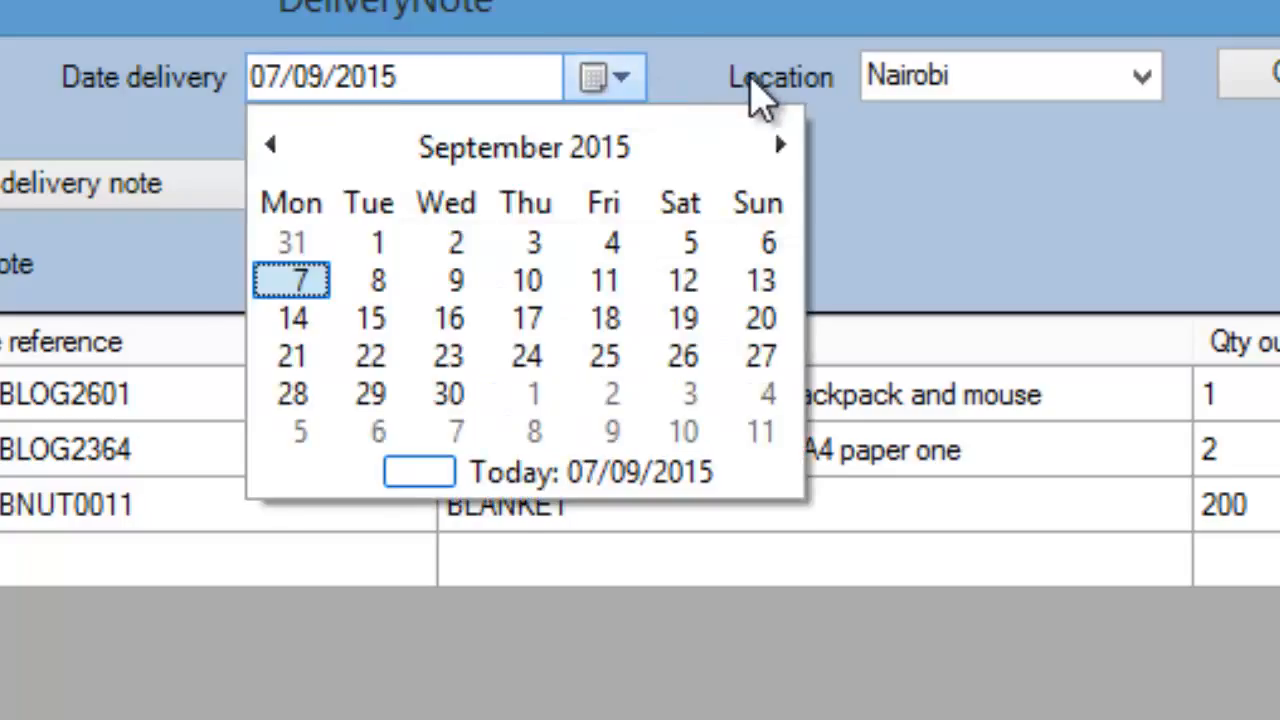
{"action": "left_click", "coordinate": [760, 95]}
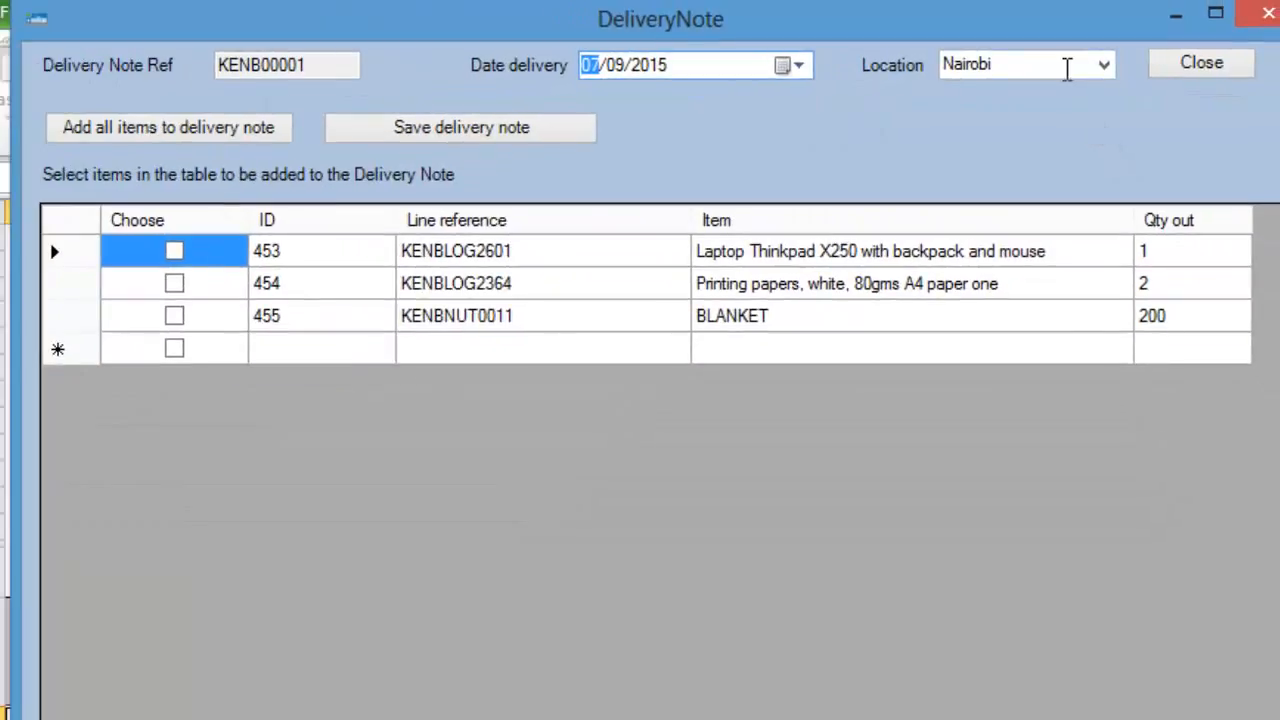
Include only the BLANKET item on line 455 in the delivery note, choose the delivery location and save the note
{"action": "left_click", "coordinate": [440, 314]}
{"action": "left_click", "coordinate": [175, 316]}
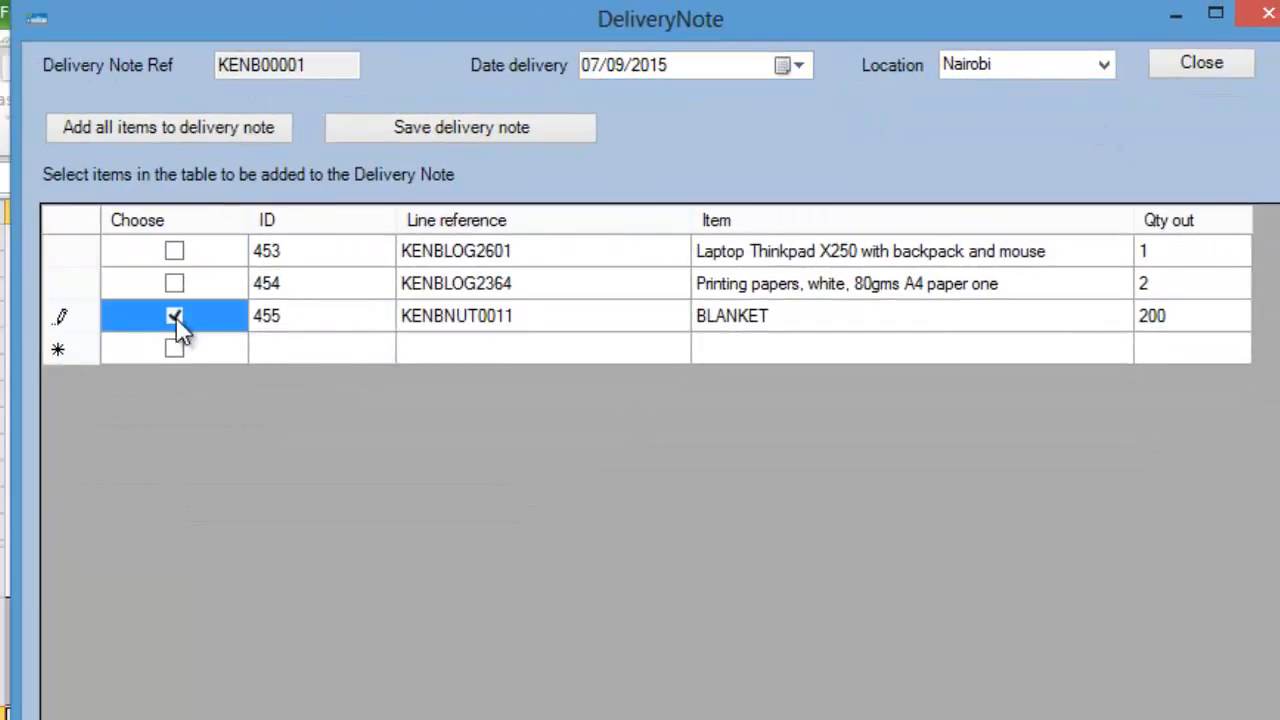
{"action": "left_click", "coordinate": [1105, 64]}
{"action": "left_click", "coordinate": [1017, 145]}
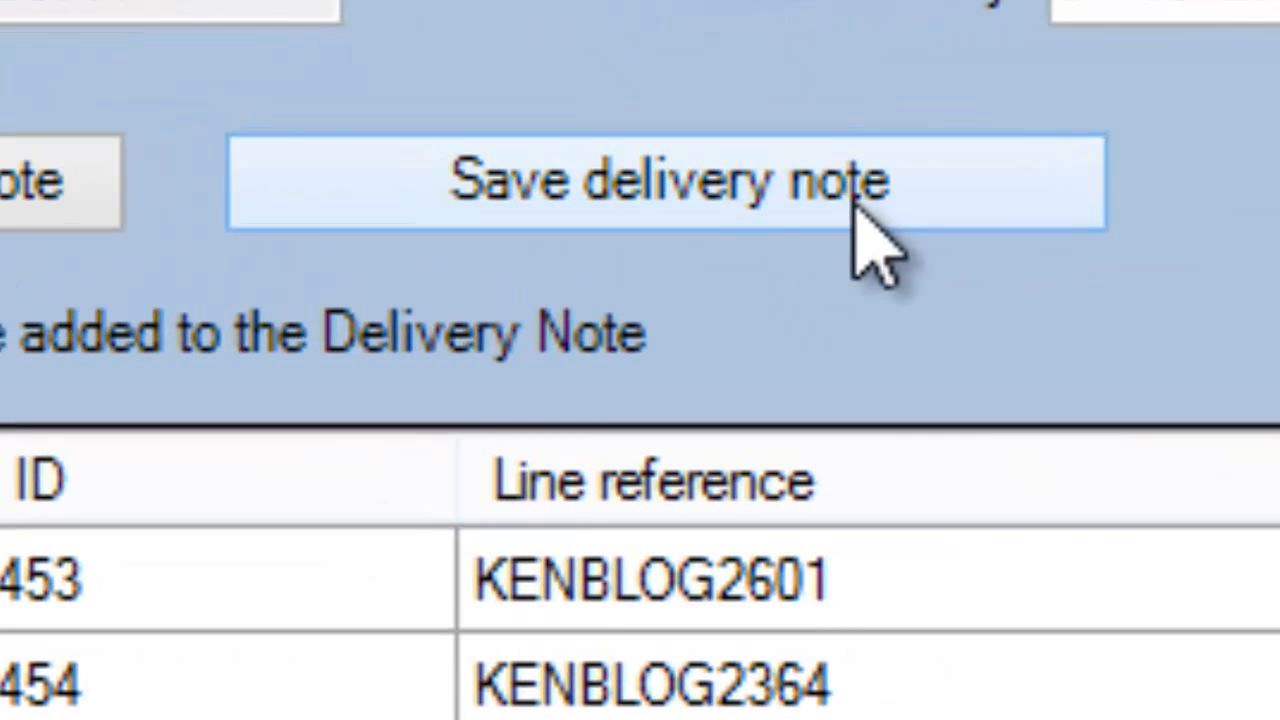
{"action": "left_click", "coordinate": [856, 210]}
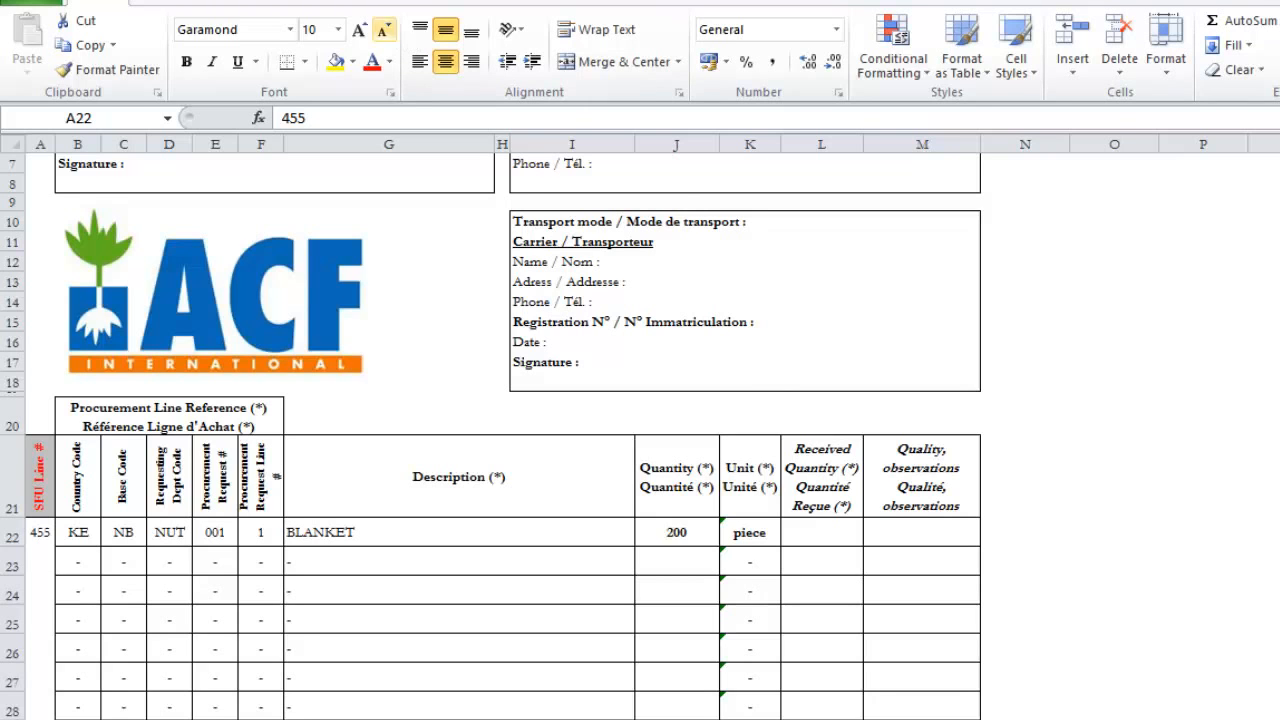
Save the generated delivery note workbook as KENB00001.xlsx
{"action": "left_click", "coordinate": [40, 3]}
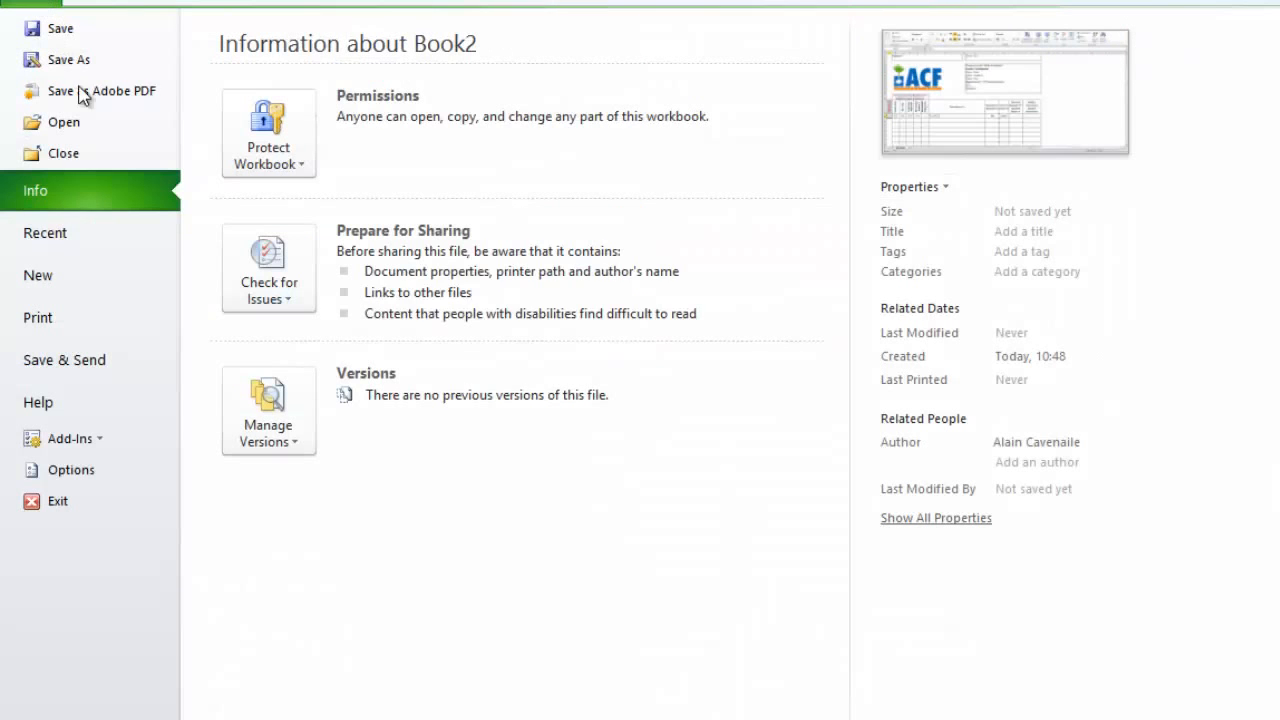
{"action": "left_click", "coordinate": [70, 26]}
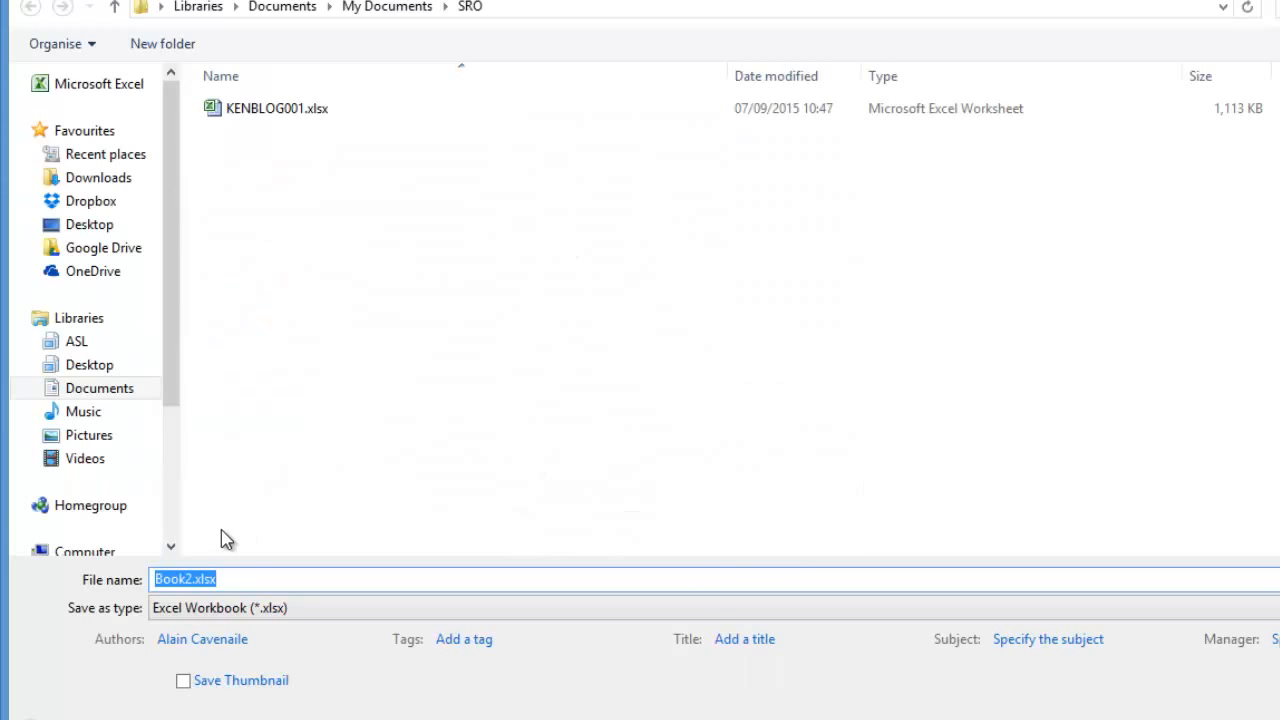
{"action": "type", "text": "KENB00001.xlsx"}
{"action": "key", "text": "Return"}
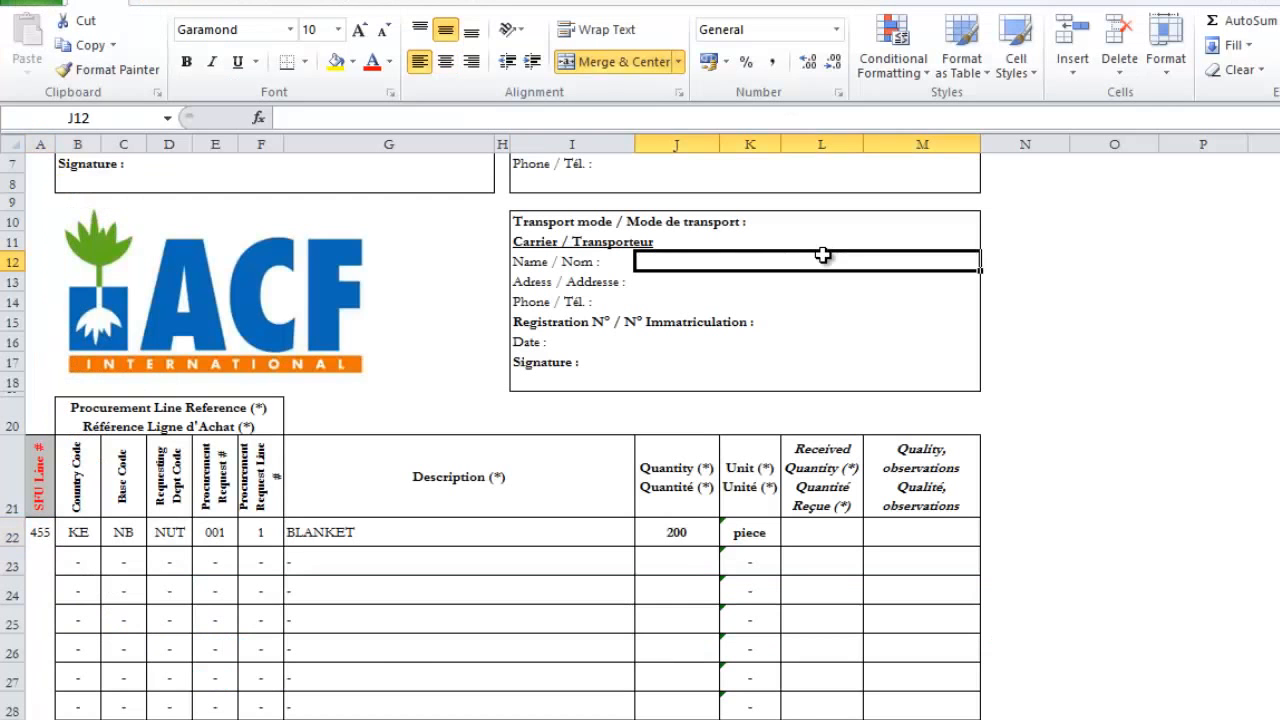
Examine the delivery note form from its item table up to the shipper, consignee and carrier details and the title
{"action": "key", "text": "Up"}
{"action": "key", "text": "Up"}
{"action": "key", "text": "Up"}
{"action": "key", "text": "Up"}
{"action": "key", "text": "Up"}
{"action": "key", "text": "Up"}
{"action": "key", "text": "Up"}
{"action": "key", "text": "Up"}
{"action": "key", "text": "Up"}
{"action": "key", "text": "Up"}
{"action": "key", "text": "Up"}
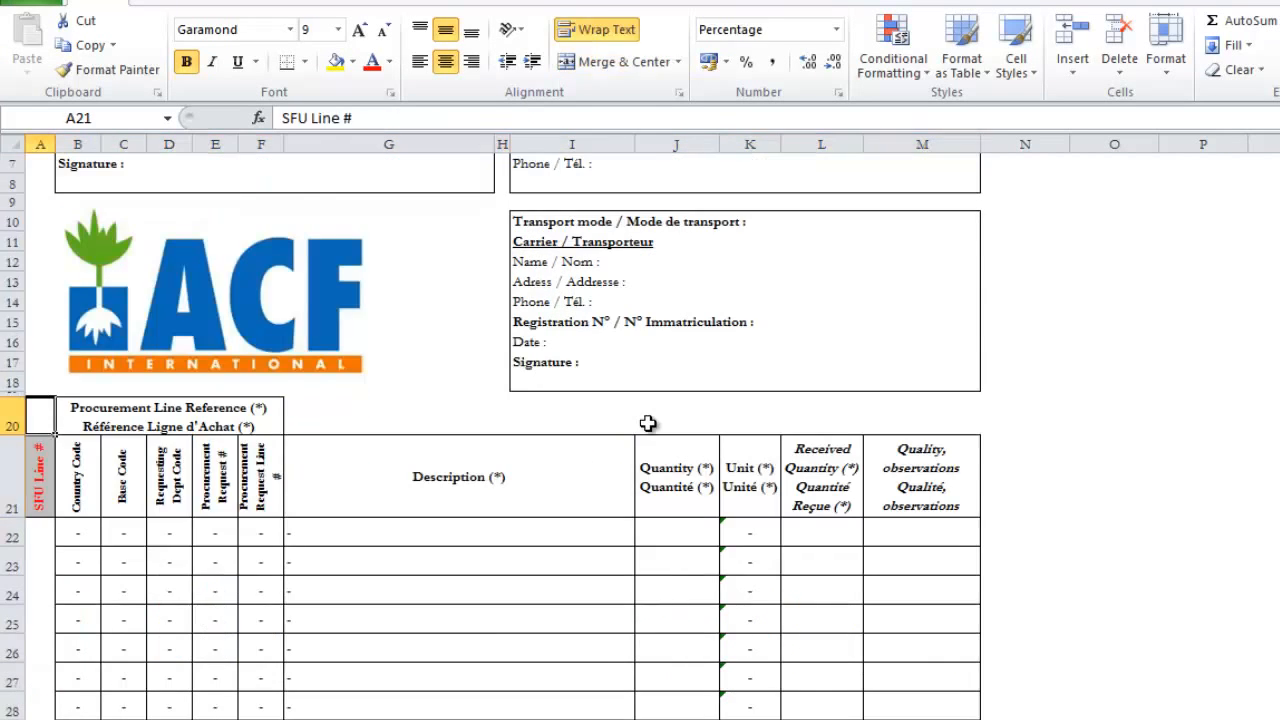
{"action": "key", "text": "Up"}
{"action": "key", "text": "Up"}
{"action": "key", "text": "Up"}
{"action": "key", "text": "Up"}
{"action": "key", "text": "Up"}
{"action": "key", "text": "Up"}
{"action": "key", "text": "Up"}
{"action": "key", "text": "Up"}
{"action": "key", "text": "Up"}
{"action": "key", "text": "Up"}
{"action": "key", "text": "Up"}
{"action": "key", "text": "Up"}
{"action": "key", "text": "Up"}
{"action": "key", "text": "Up"}
{"action": "key", "text": "Up"}
{"action": "key", "text": "Up"}
{"action": "key", "text": "Up"}
{"action": "key", "text": "Up"}
{"action": "key", "text": "Up"}
{"action": "key", "text": "Up"}
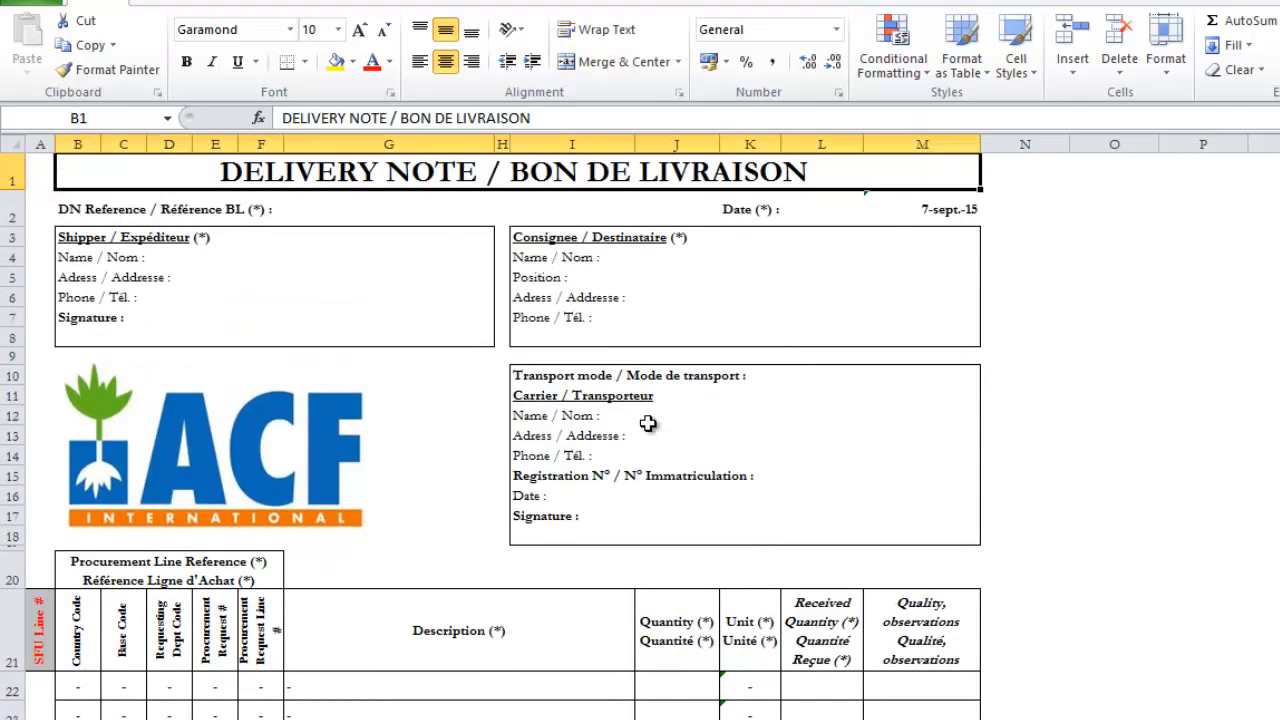
Examine the release order reference, movement date and delivery note reference recorded for stock lines 453 to 455
{"action": "key", "text": "Down"}
{"action": "key", "text": "Down"}
{"action": "key", "text": "Down"}
{"action": "key", "text": "Right"}
{"action": "key", "text": "Right"}
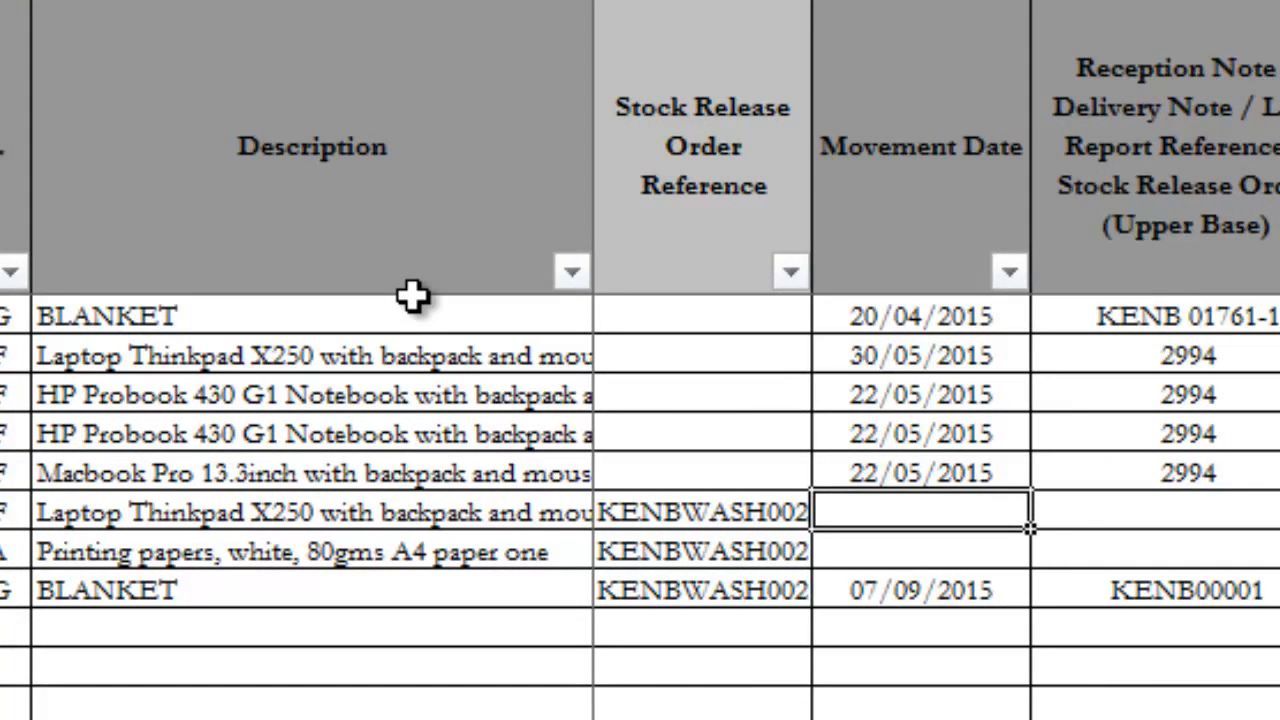
{"action": "key", "text": "Down"}
{"action": "key", "text": "Down"}
{"action": "key", "text": "Right"}
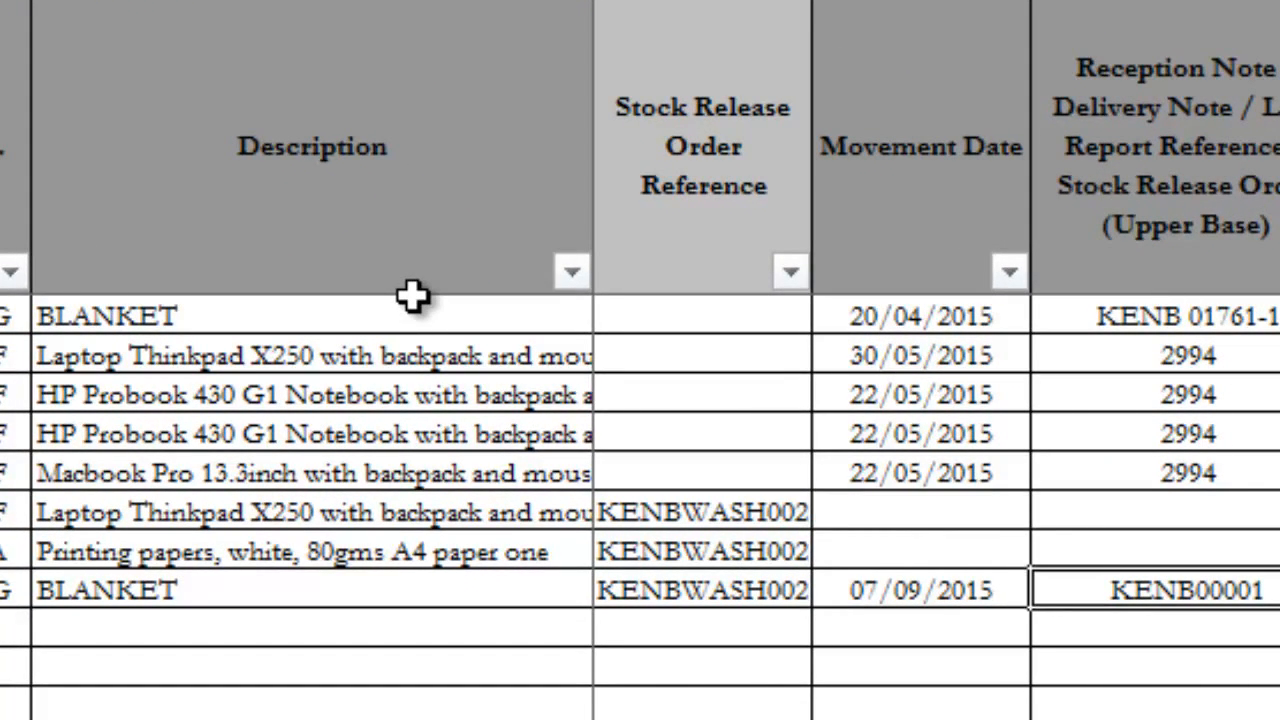
{"action": "key", "text": "Left"}
{"action": "key", "text": "Left"}
{"action": "key", "text": "Left"}
{"action": "key", "text": "Left"}
{"action": "key", "text": "Left"}
{"action": "key", "text": "Left"}
{"action": "key", "text": "Left"}
{"action": "key", "text": "Left"}
{"action": "key", "text": "Left"}
{"action": "key", "text": "Left"}
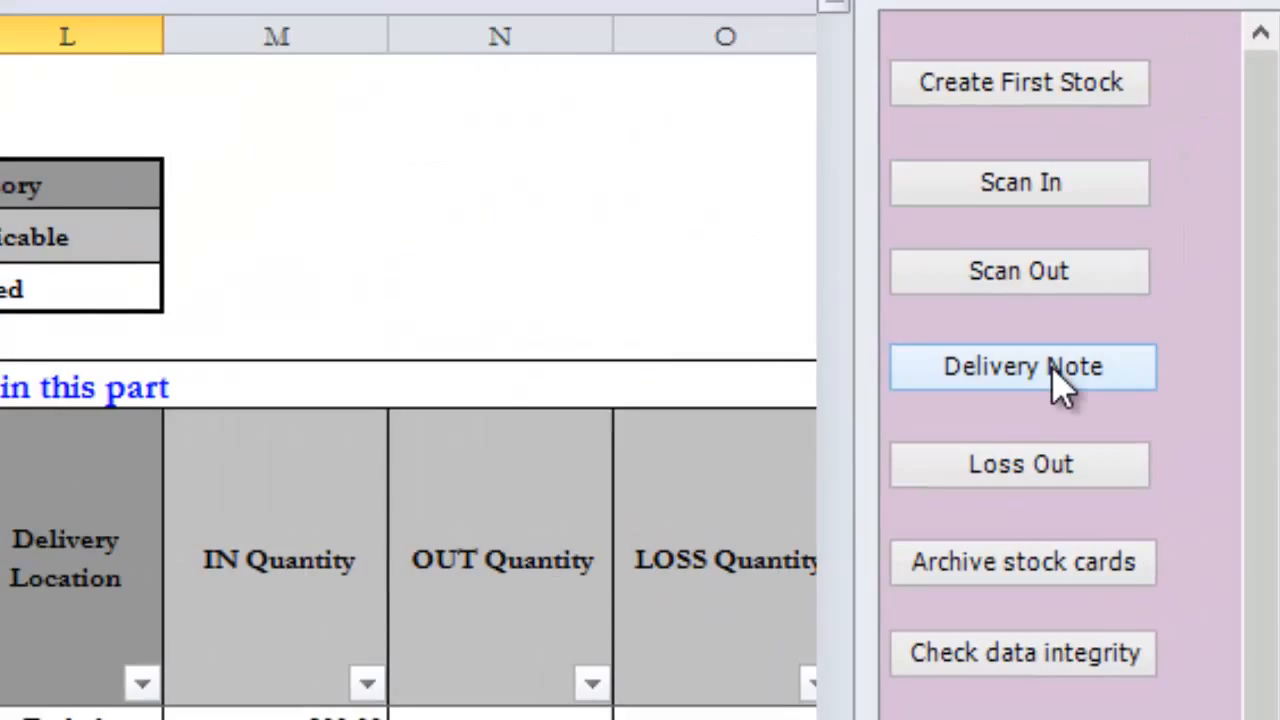
Create a second delivery note dated 07/09/2015 for Nairobi with all remaining items, the laptop and the printing papers, and save it
{"action": "left_click", "coordinate": [1062, 390]}
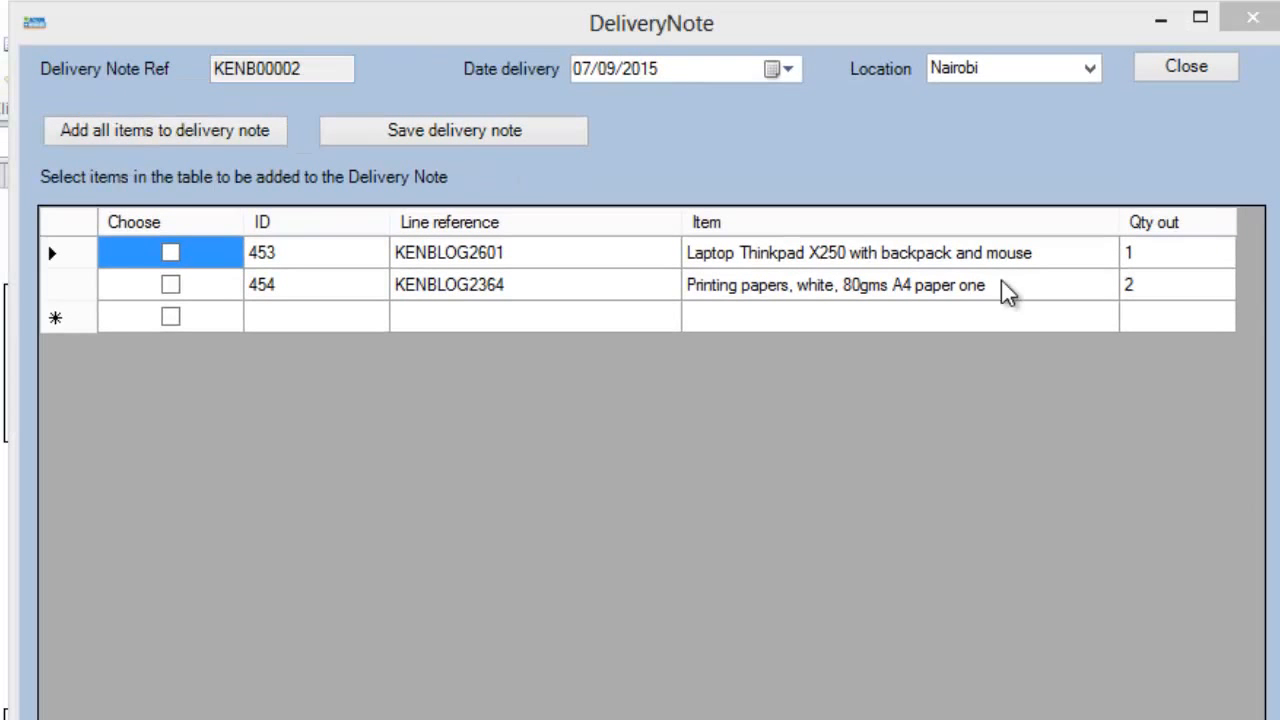
{"action": "left_click", "coordinate": [157, 134]}
{"action": "left_click", "coordinate": [157, 134]}
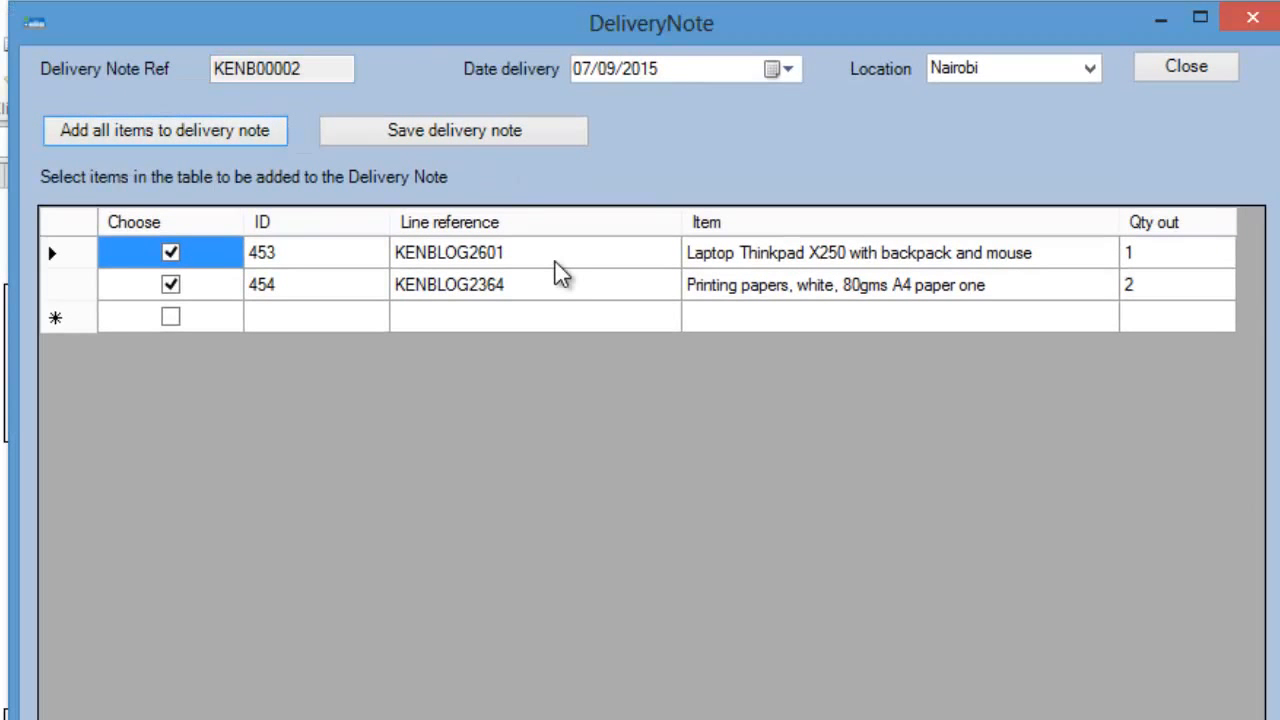
{"action": "left_click", "coordinate": [523, 139]}
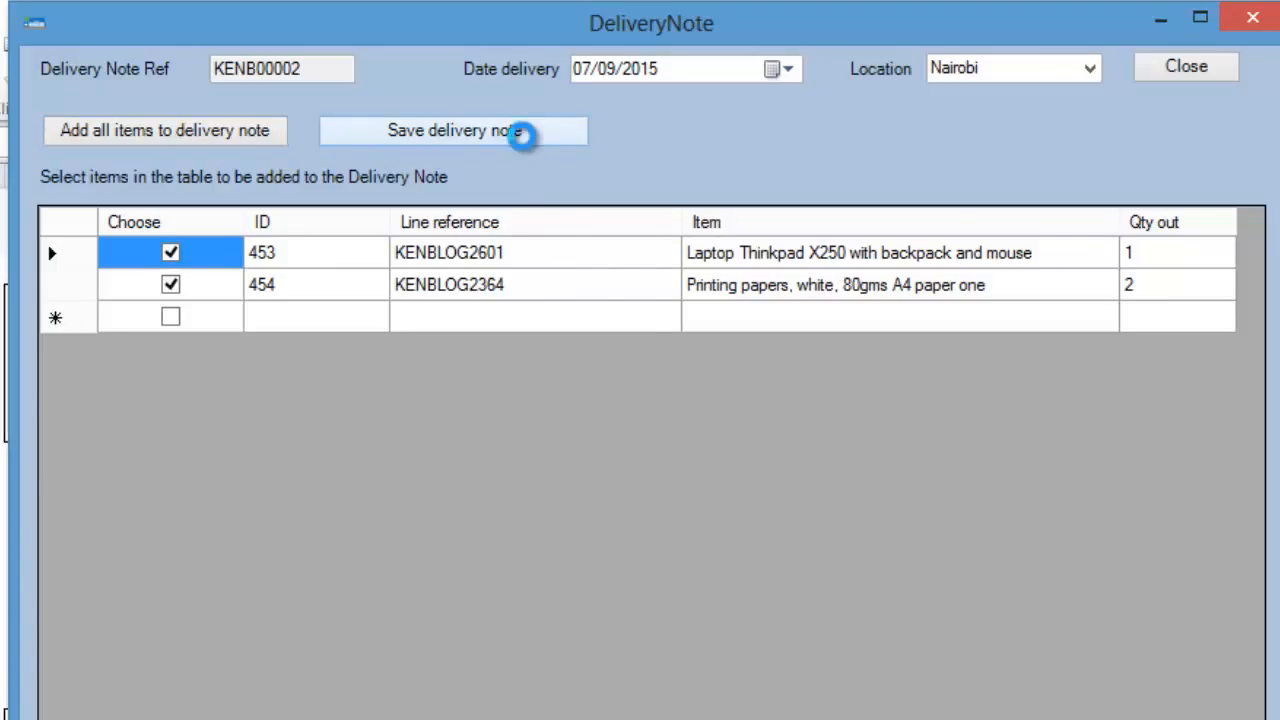